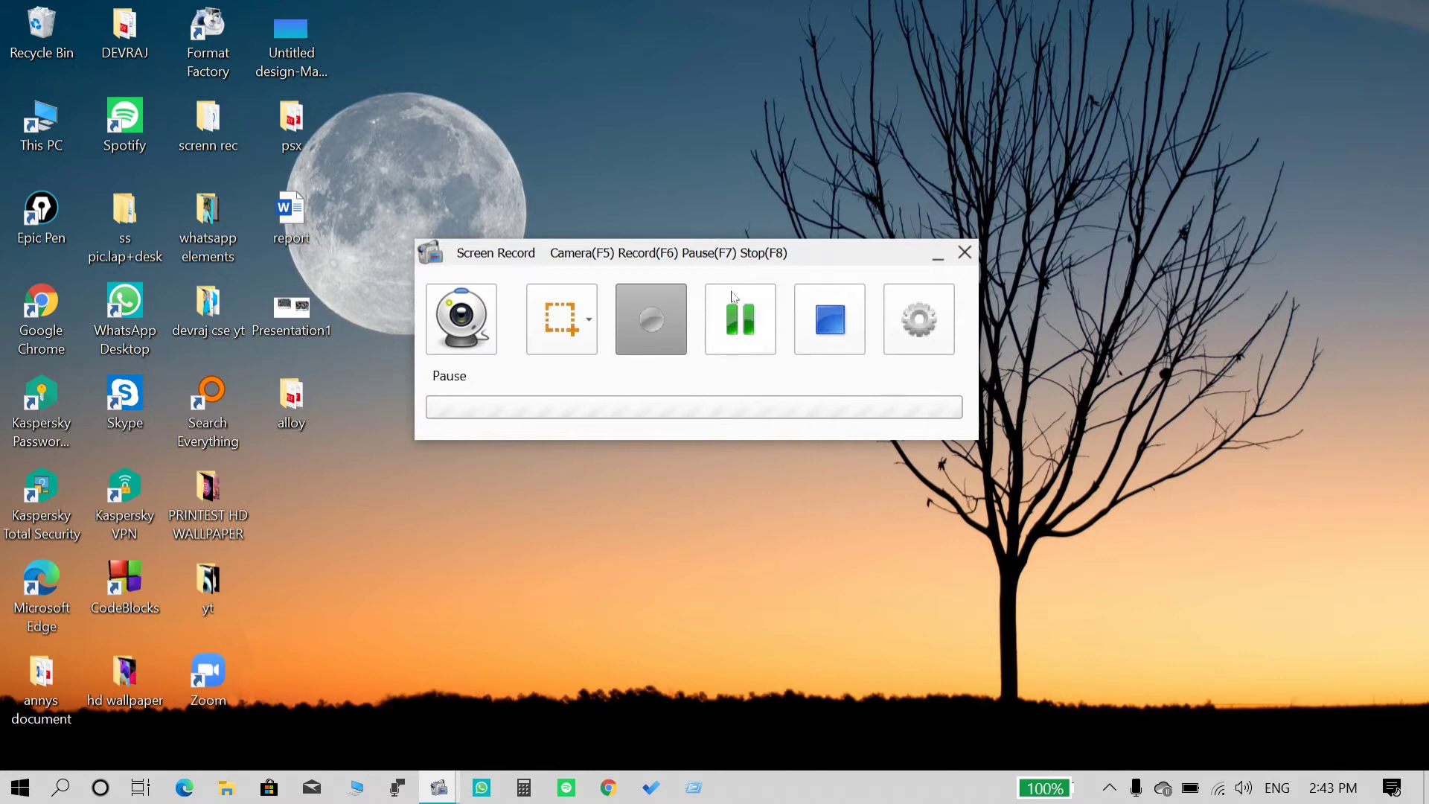
Find FormatFactory with a Windows search for "for" and open it
{"action": "left_click", "coordinate": [934, 253]}
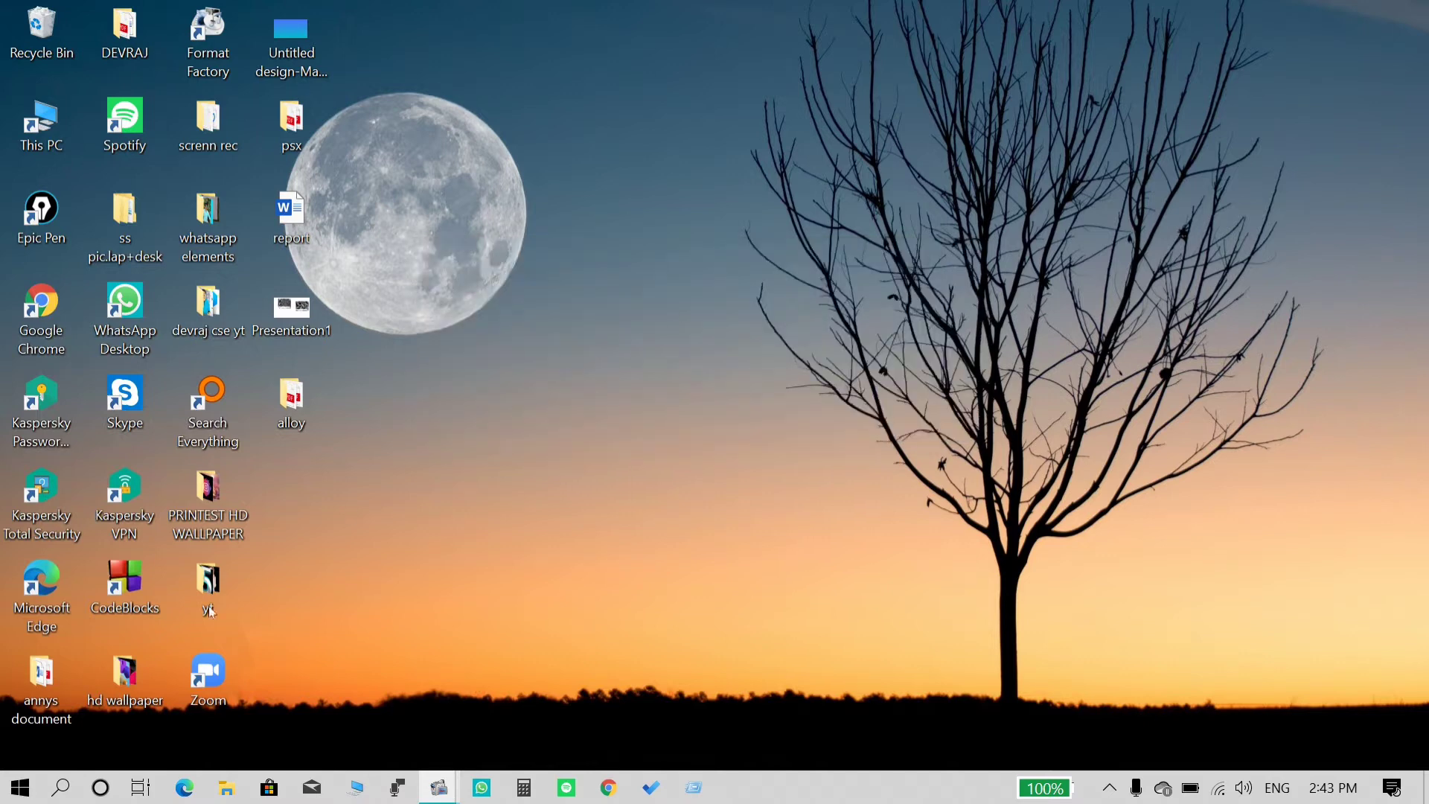
{"action": "left_click", "coordinate": [59, 788]}
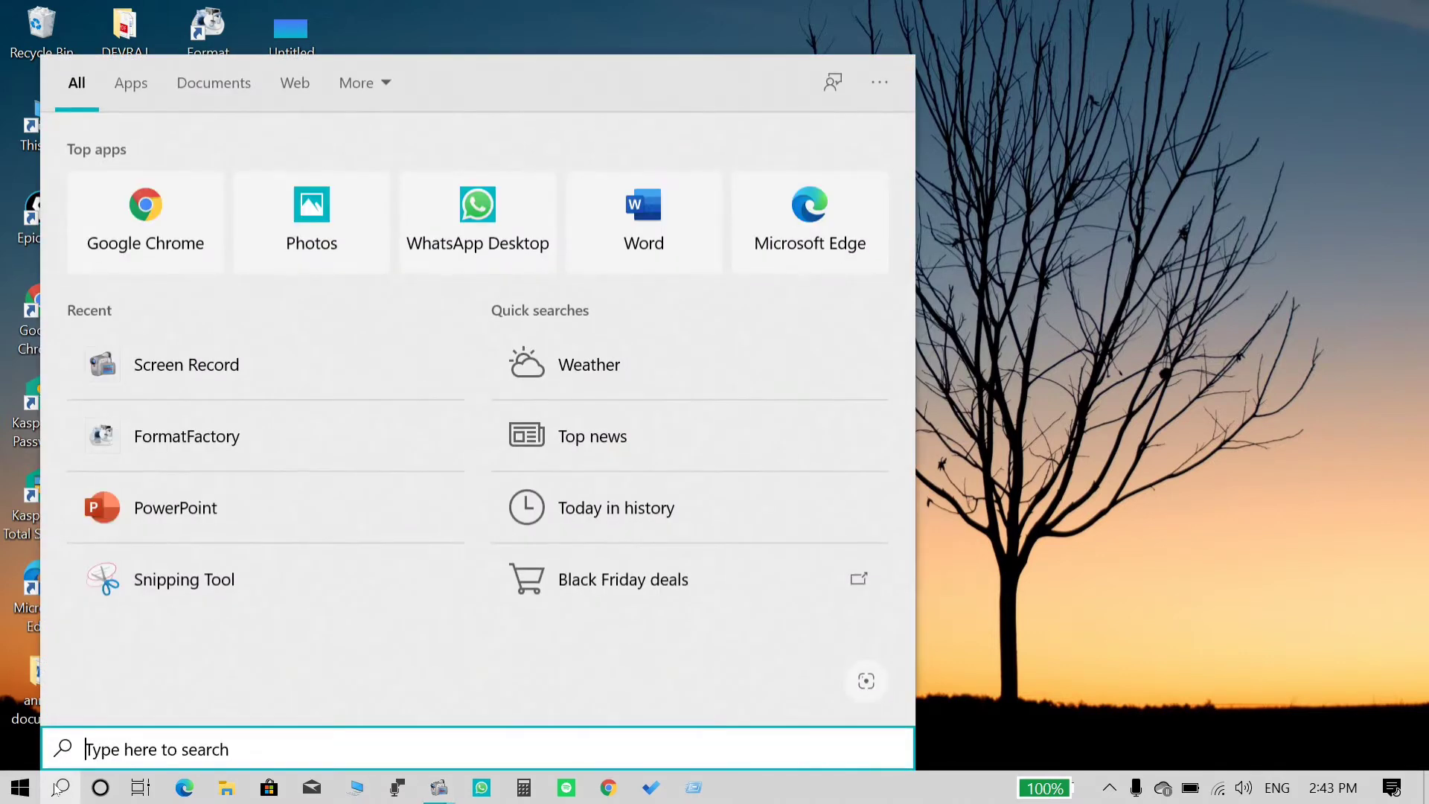
{"action": "type", "text": "for"}
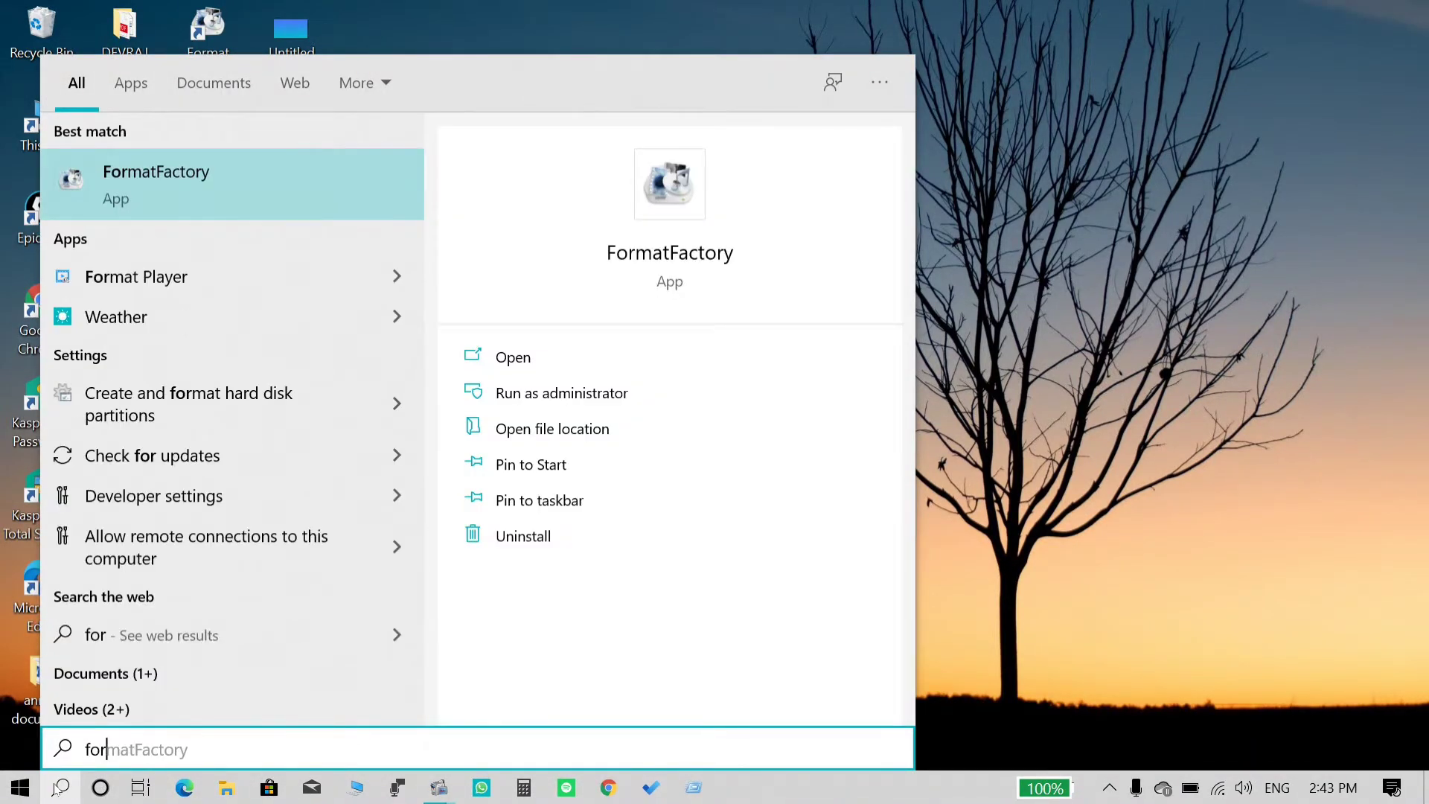
{"action": "left_click", "coordinate": [58, 789]}
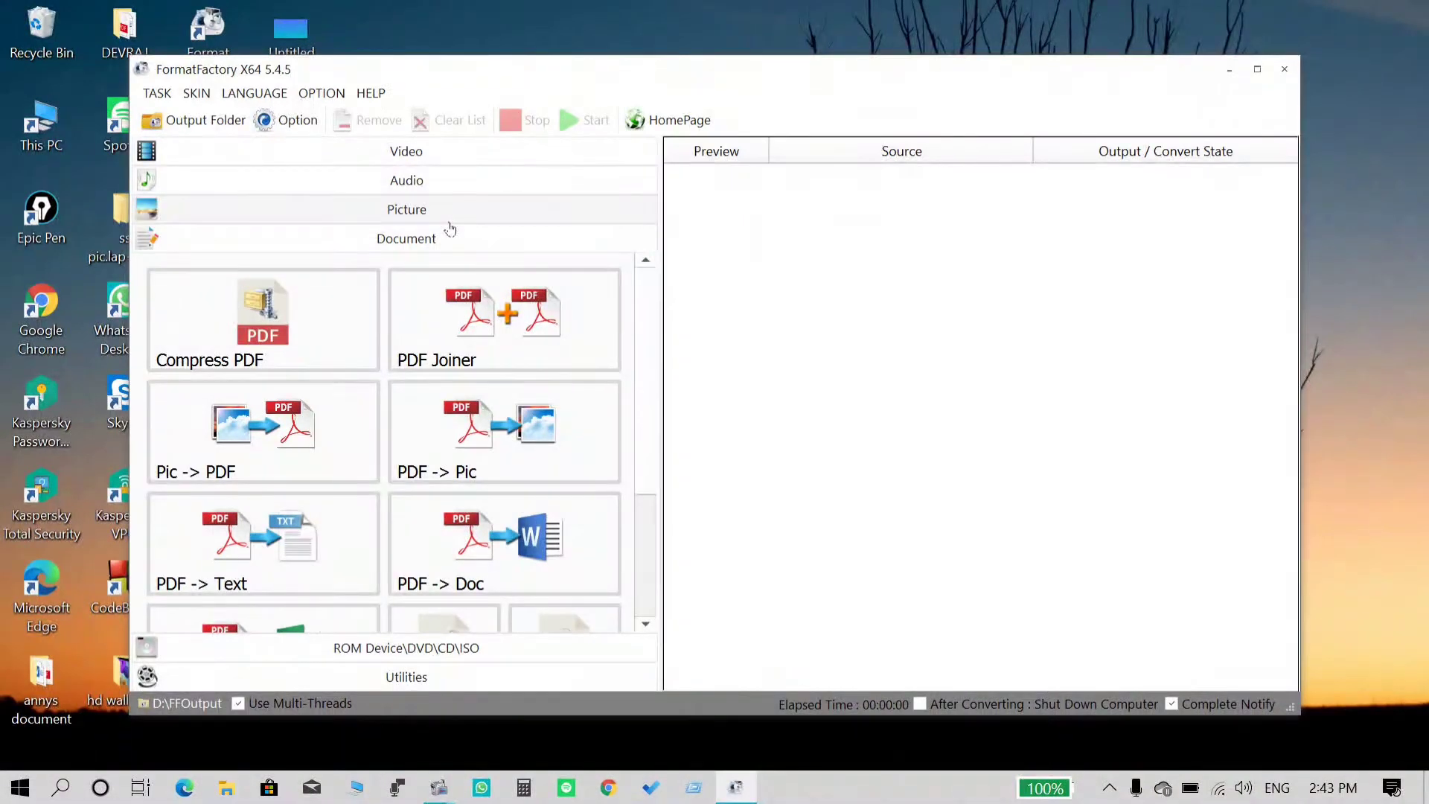
Examine the available Video tools, from format conversion and joining to cropping, screen recording and video downloading
{"action": "left_click", "coordinate": [436, 163]}
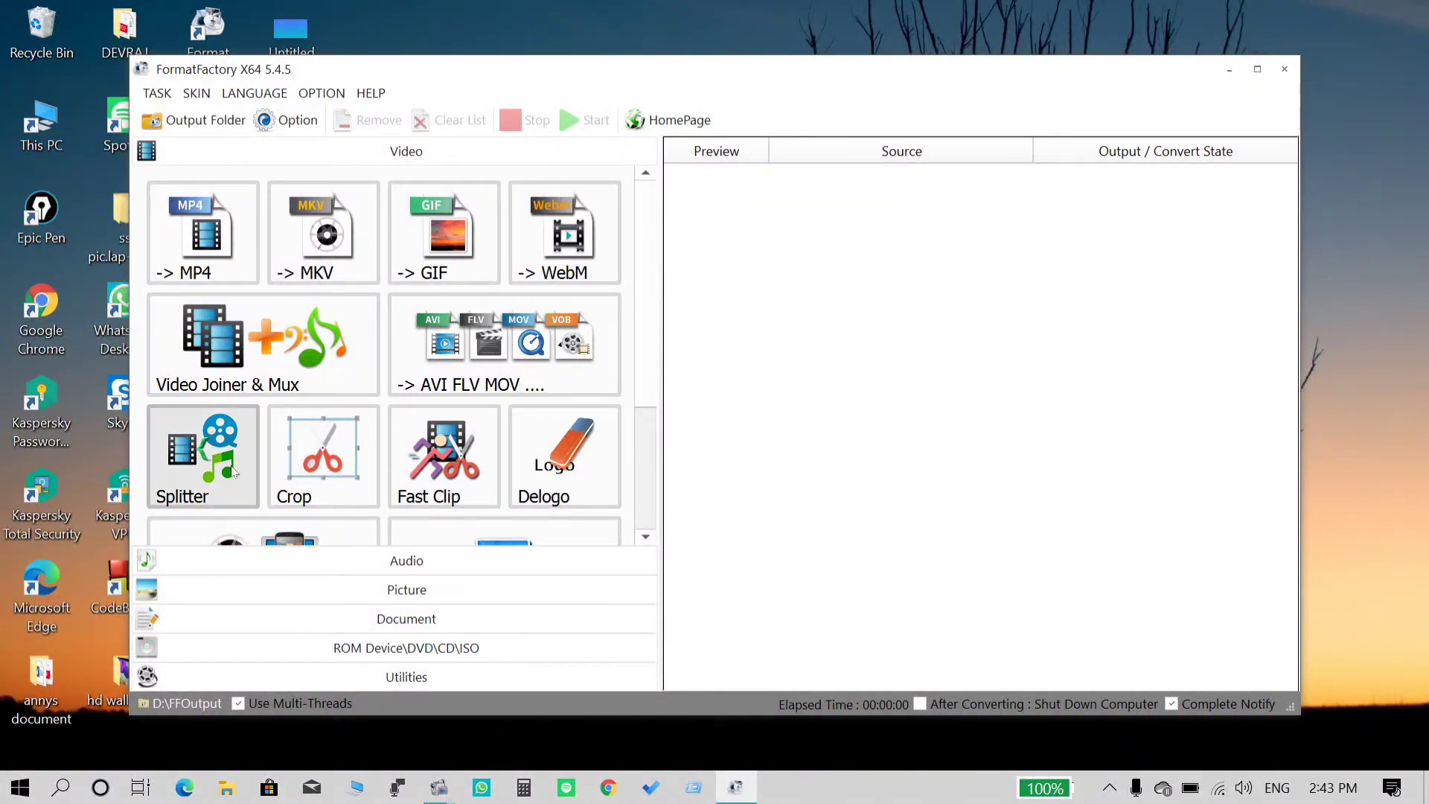
{"action": "scroll", "coordinate": [431, 448], "scroll_direction": "down", "scroll_amount": 1}
{"action": "scroll", "coordinate": [430, 455], "scroll_direction": "down", "scroll_amount": 1}
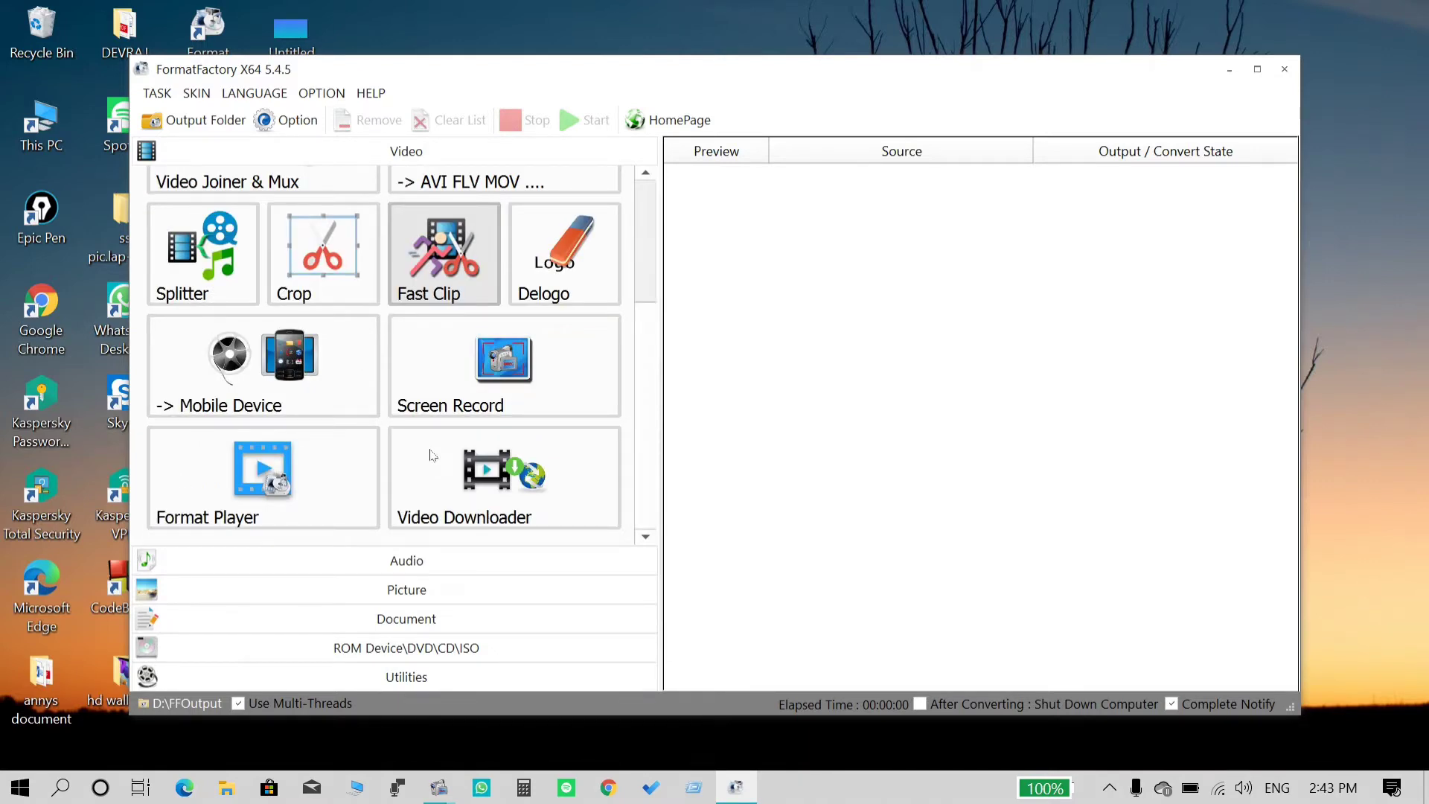
{"action": "scroll", "coordinate": [432, 454], "scroll_direction": "up", "scroll_amount": 2}
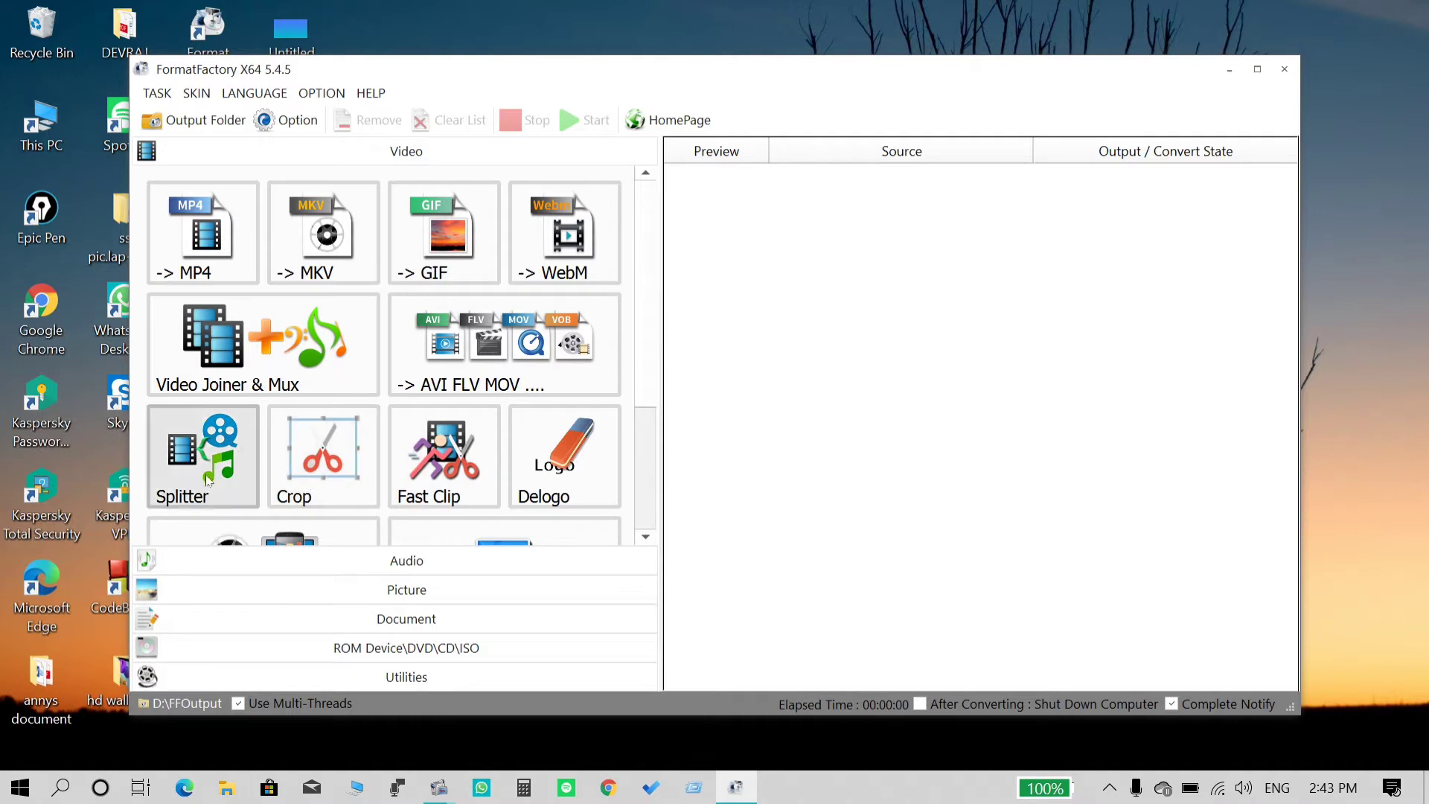
{"action": "scroll", "coordinate": [407, 333], "scroll_direction": "down", "scroll_amount": 3}
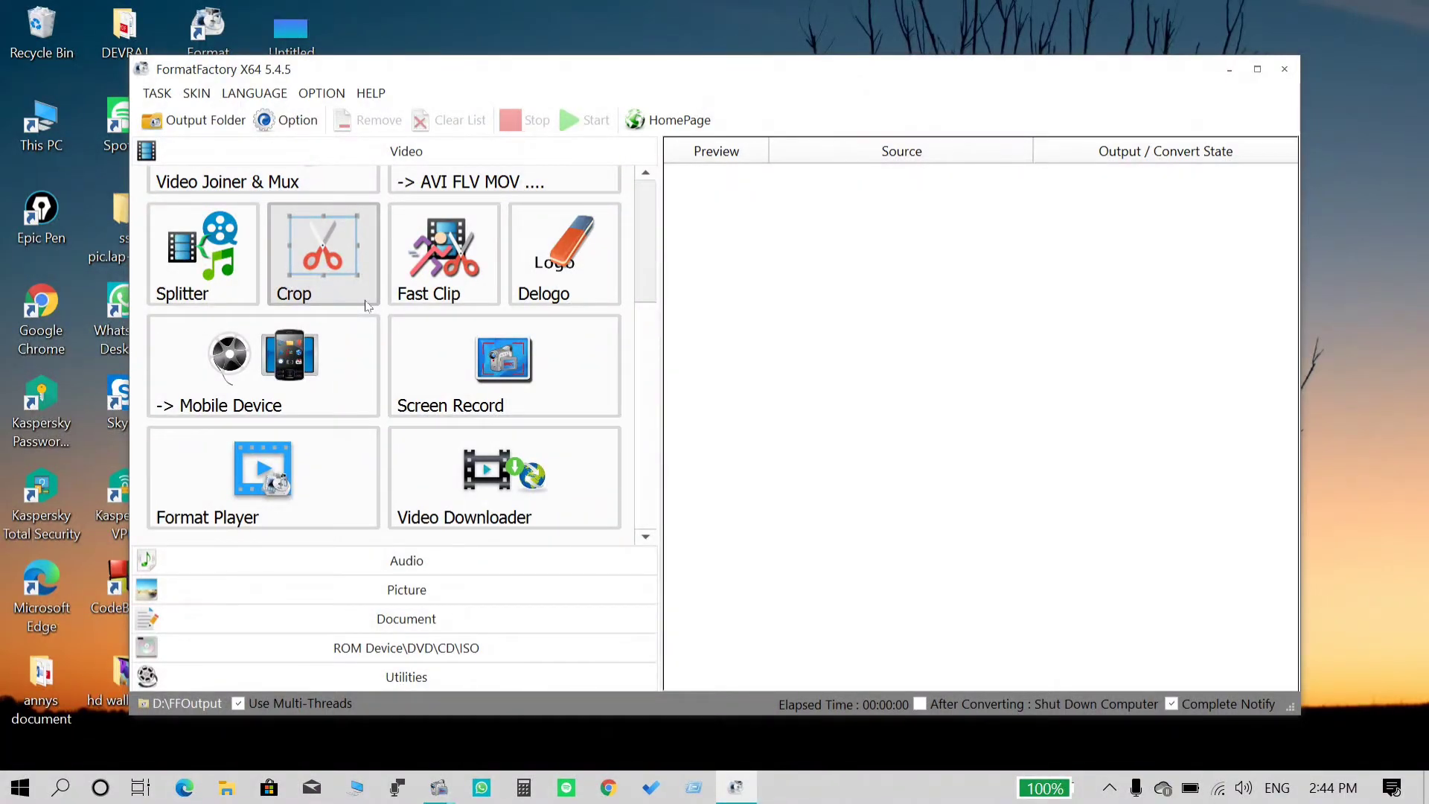
{"action": "scroll", "coordinate": [354, 306], "scroll_direction": "up", "scroll_amount": 3}
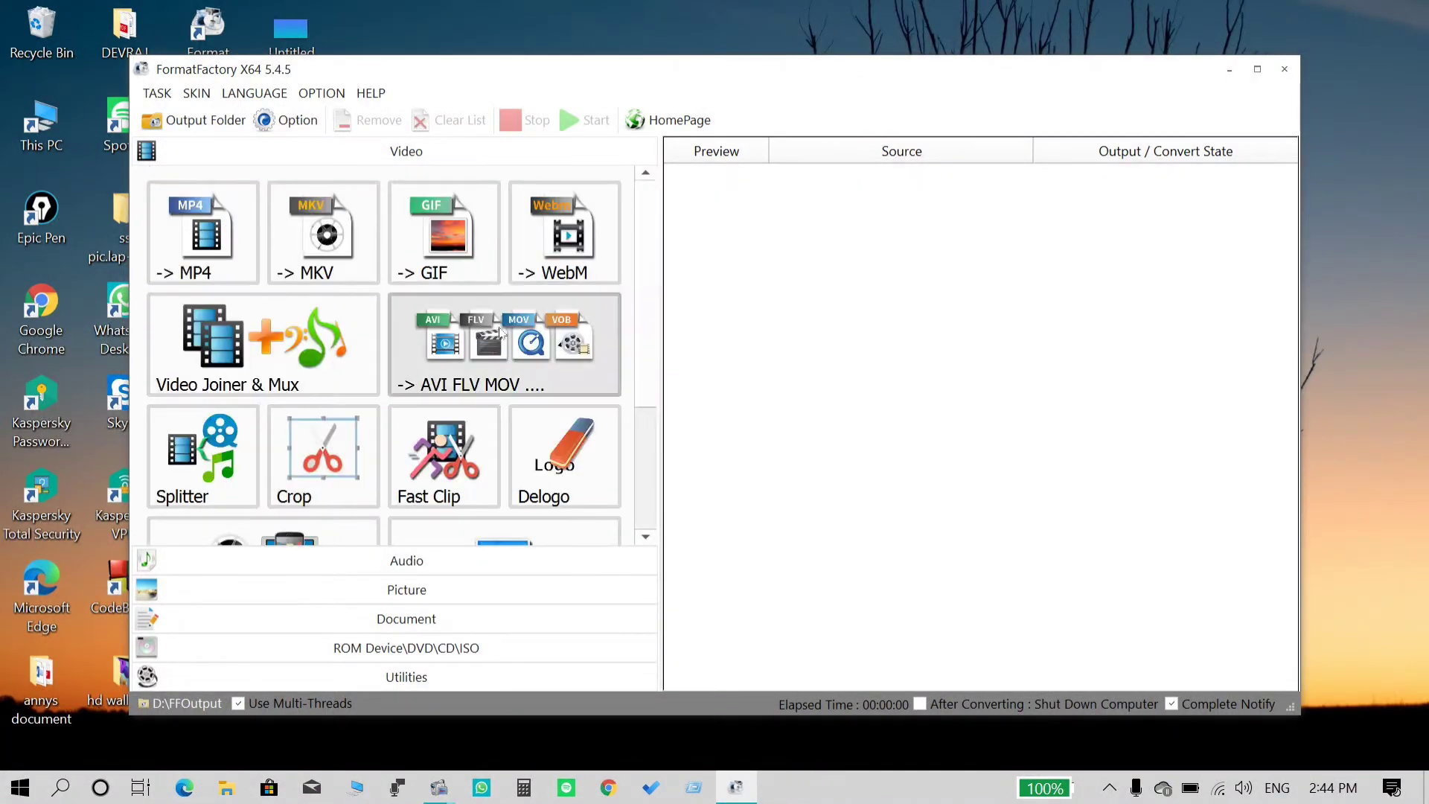
Review the Audio conversion formats and show the Picture conversion formats
{"action": "left_click", "coordinate": [409, 563]}
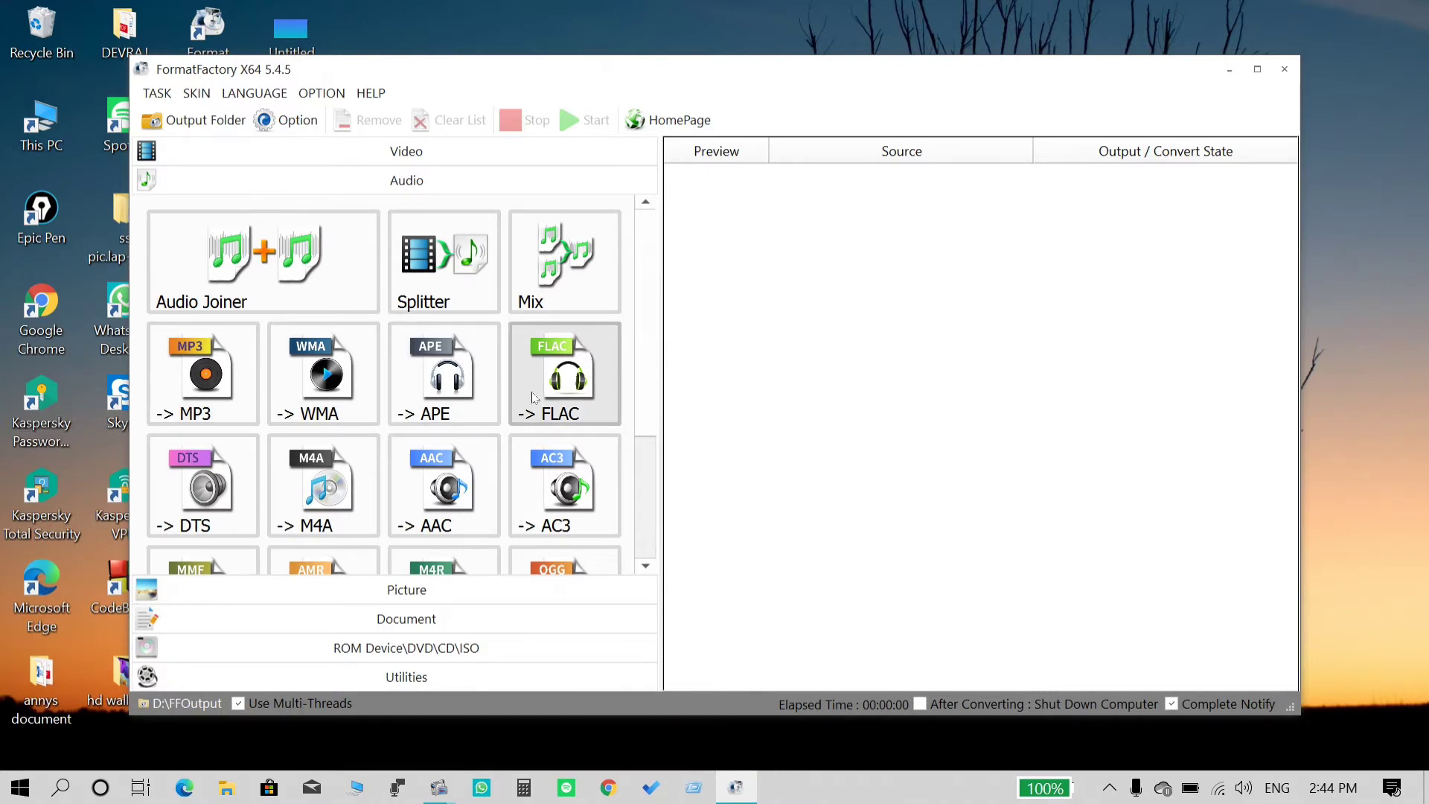
{"action": "scroll", "coordinate": [534, 400], "scroll_direction": "down", "scroll_amount": 3}
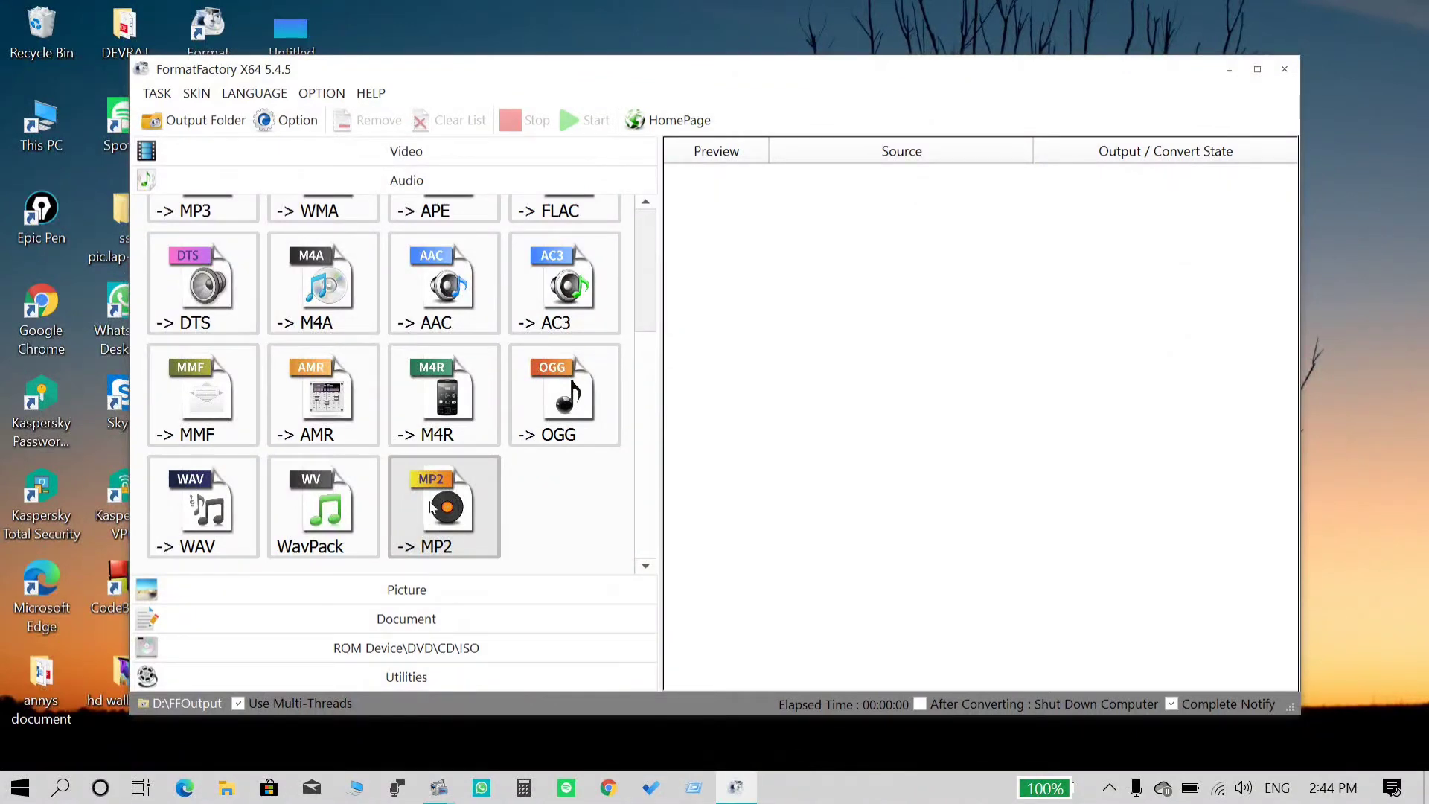
{"action": "left_click", "coordinate": [428, 589]}
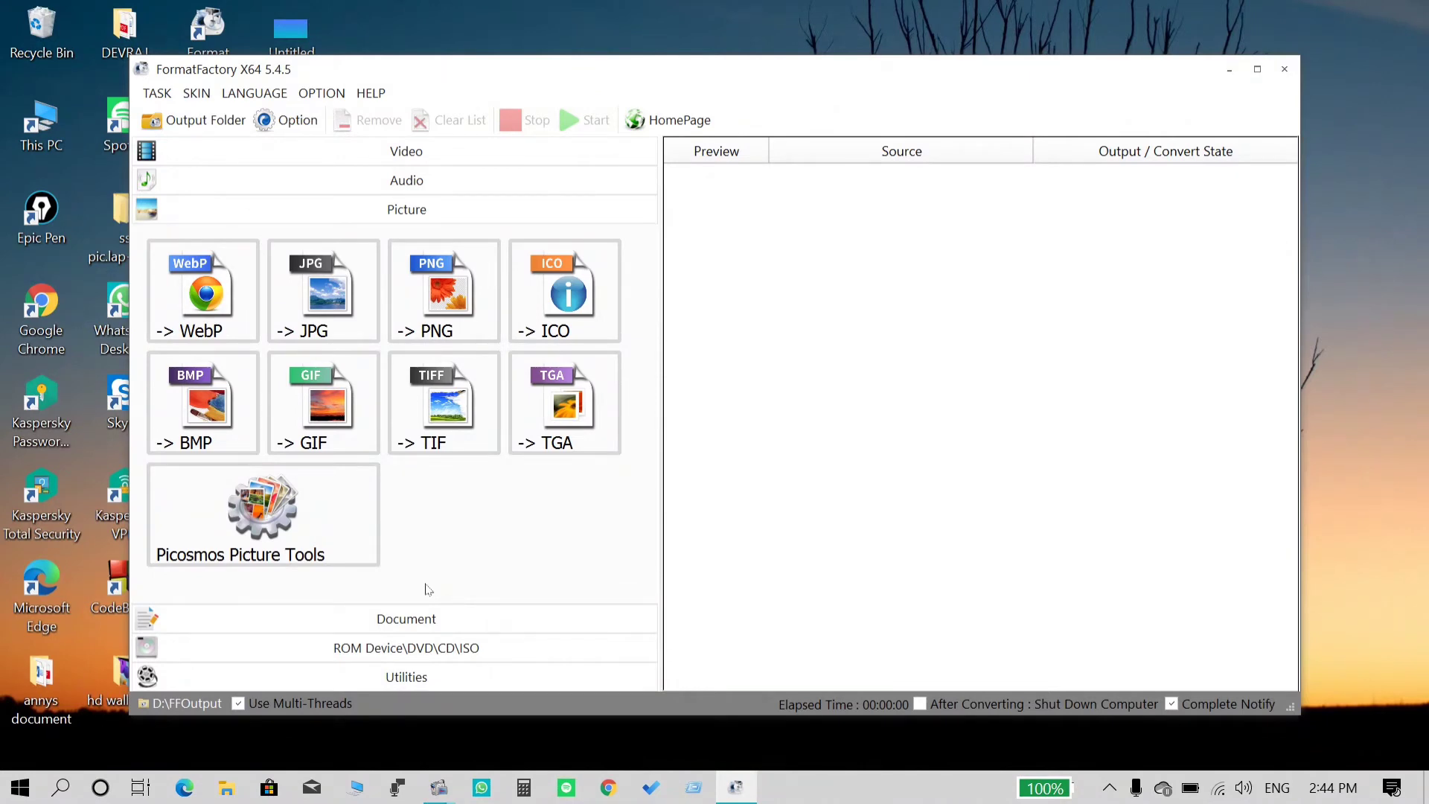
Review the Document tools for PDF and e-book conversion, check the ROM Device category, and leave FormatFactory
{"action": "left_click", "coordinate": [436, 623]}
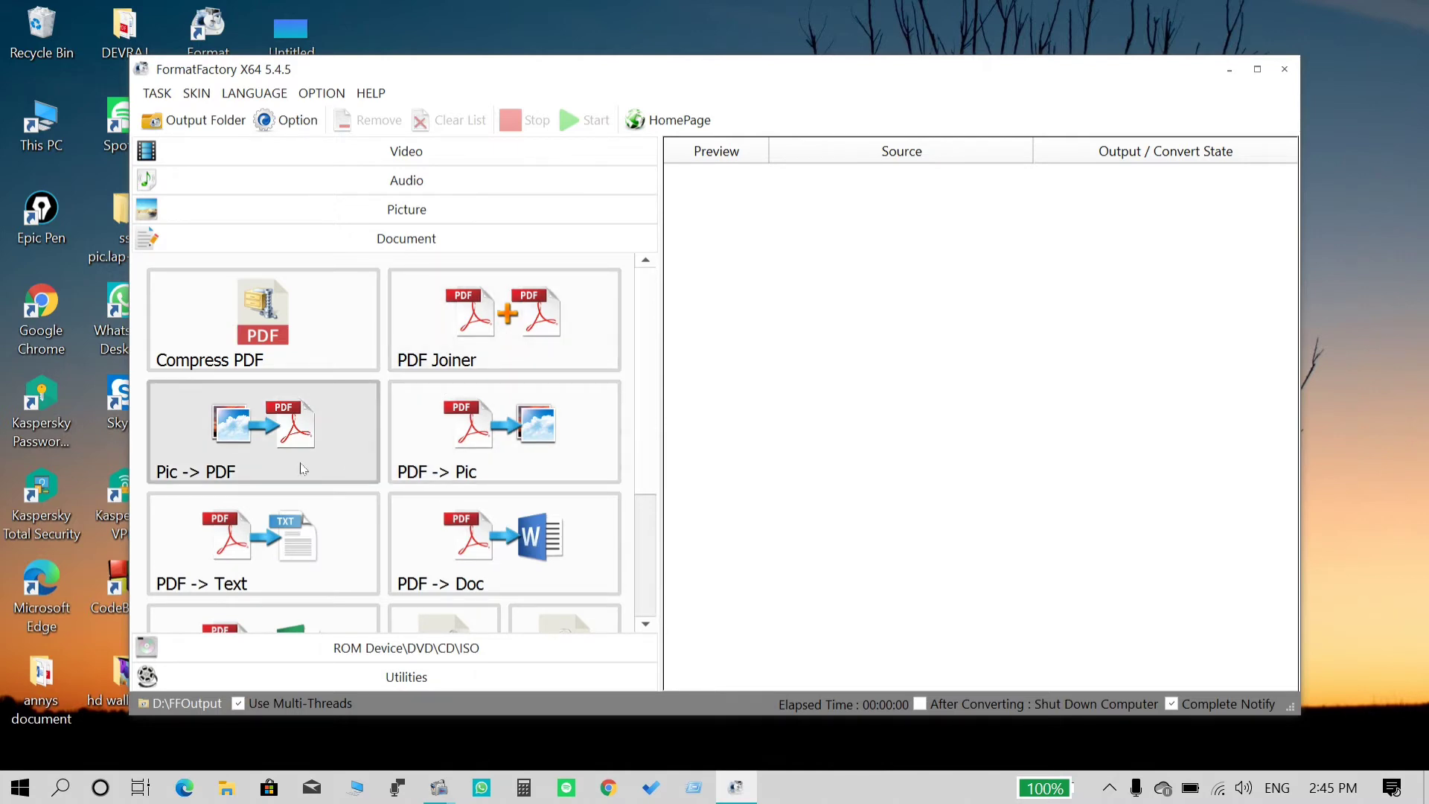
{"action": "scroll", "coordinate": [458, 452], "scroll_direction": "down", "scroll_amount": 1}
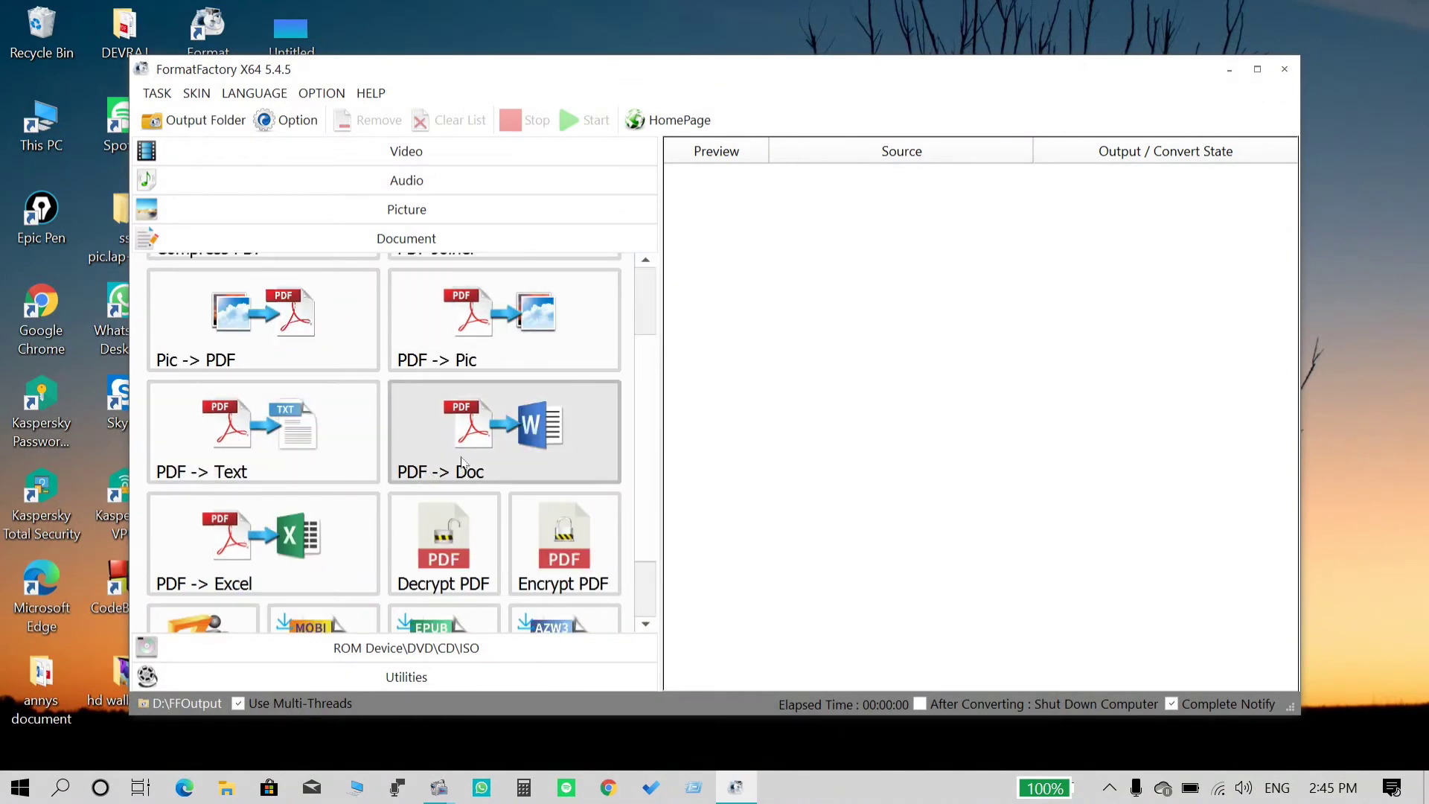
{"action": "scroll", "coordinate": [492, 484], "scroll_direction": "down", "scroll_amount": 1}
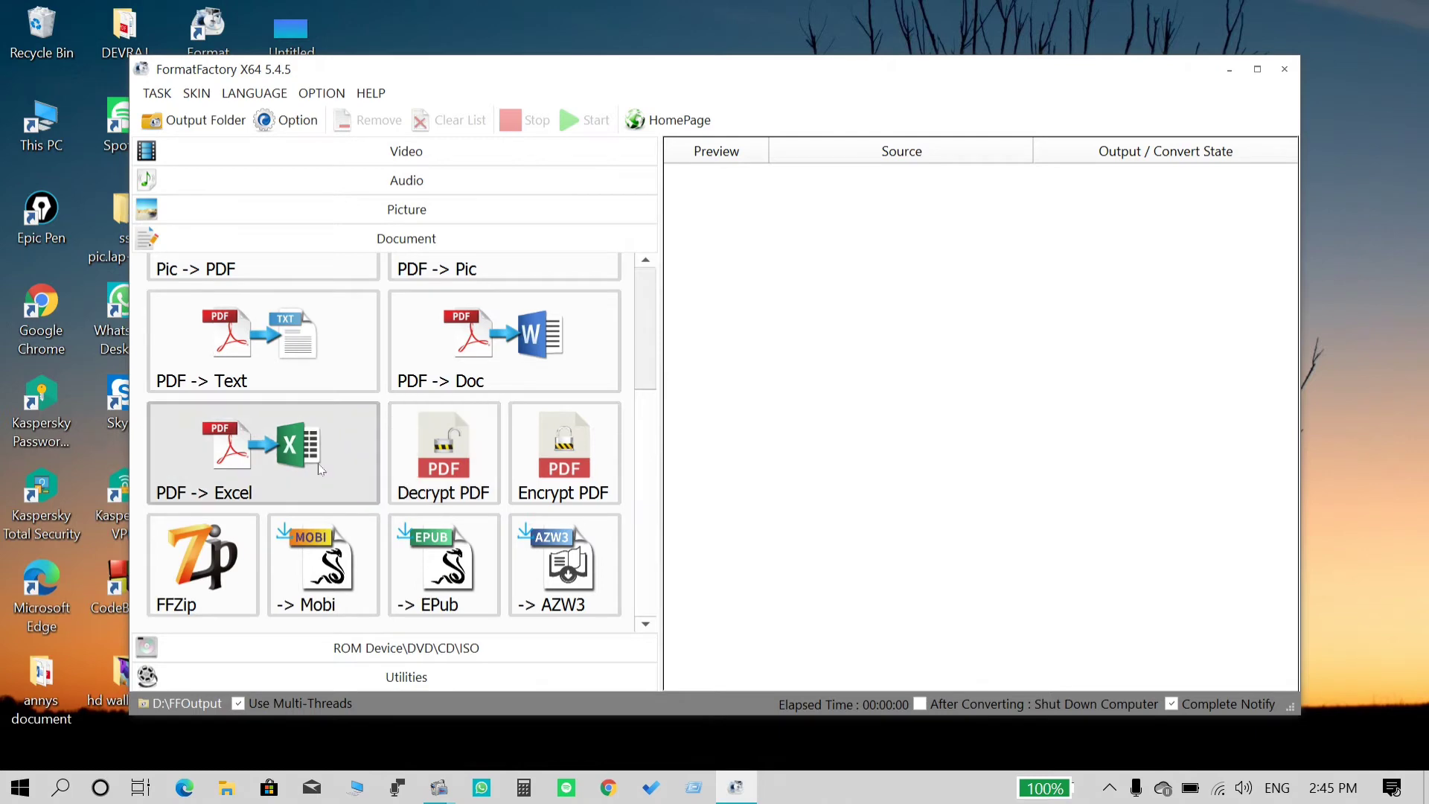
{"action": "left_click", "coordinate": [404, 237]}
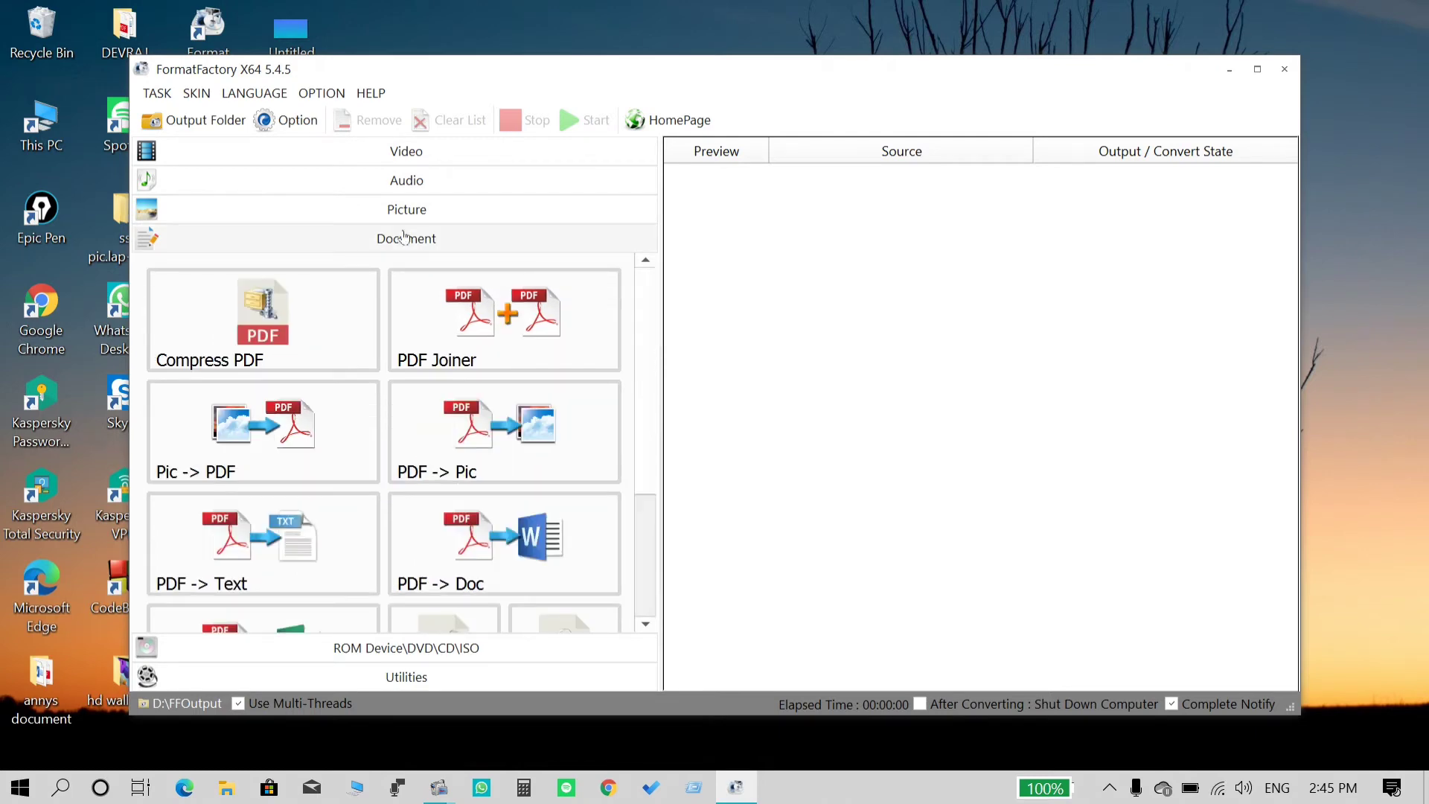
{"action": "left_click", "coordinate": [404, 238]}
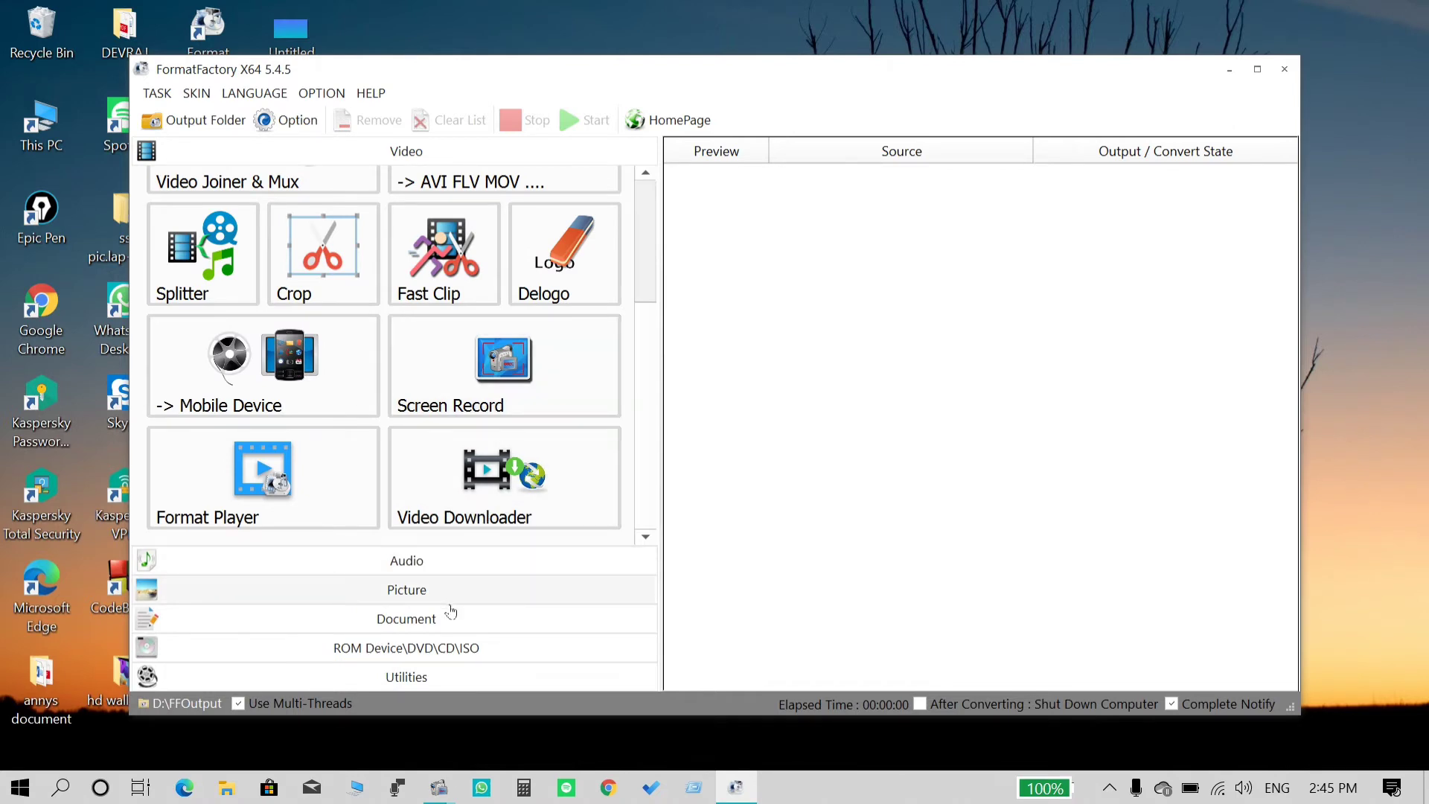
{"action": "left_click", "coordinate": [457, 645]}
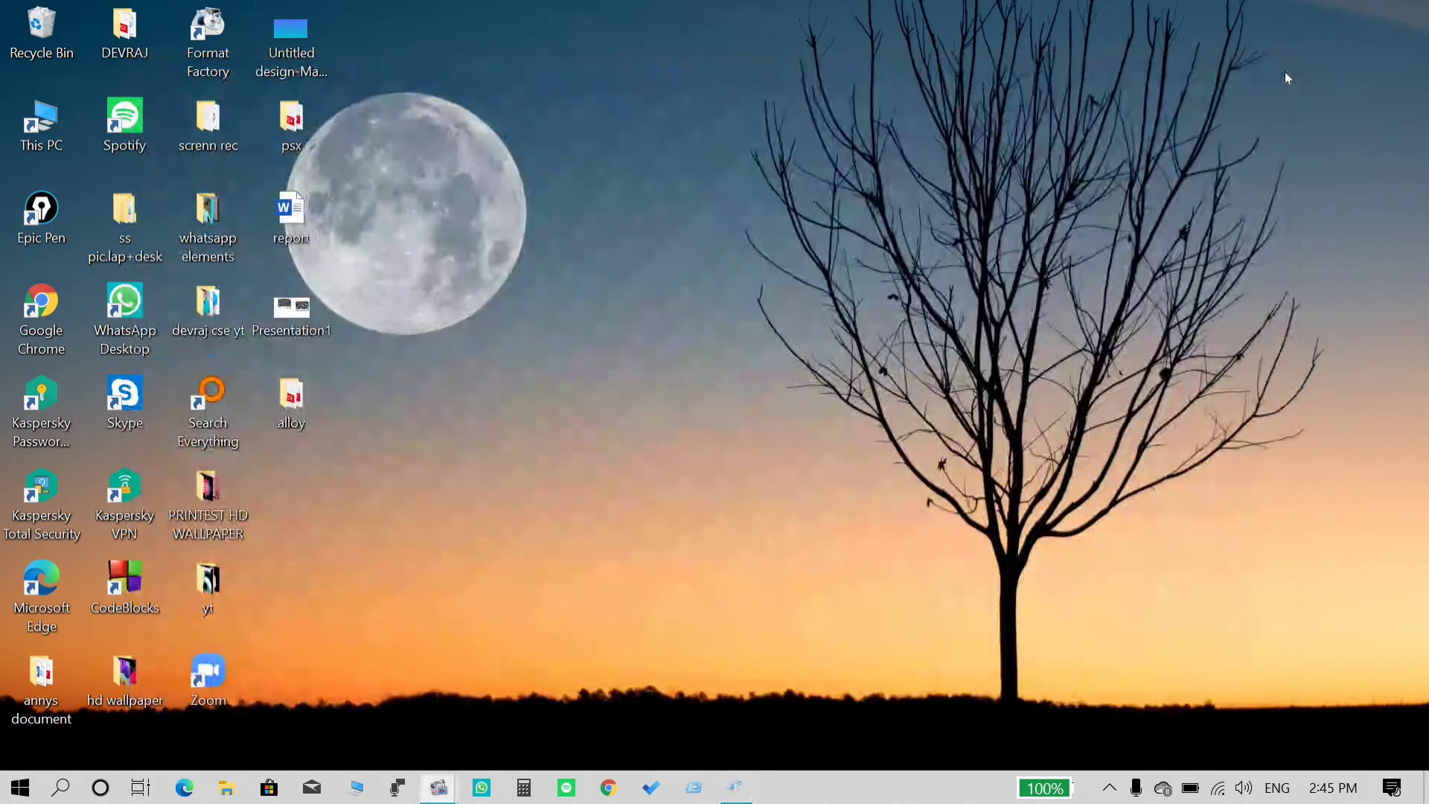
{"action": "left_click", "coordinate": [1285, 70]}
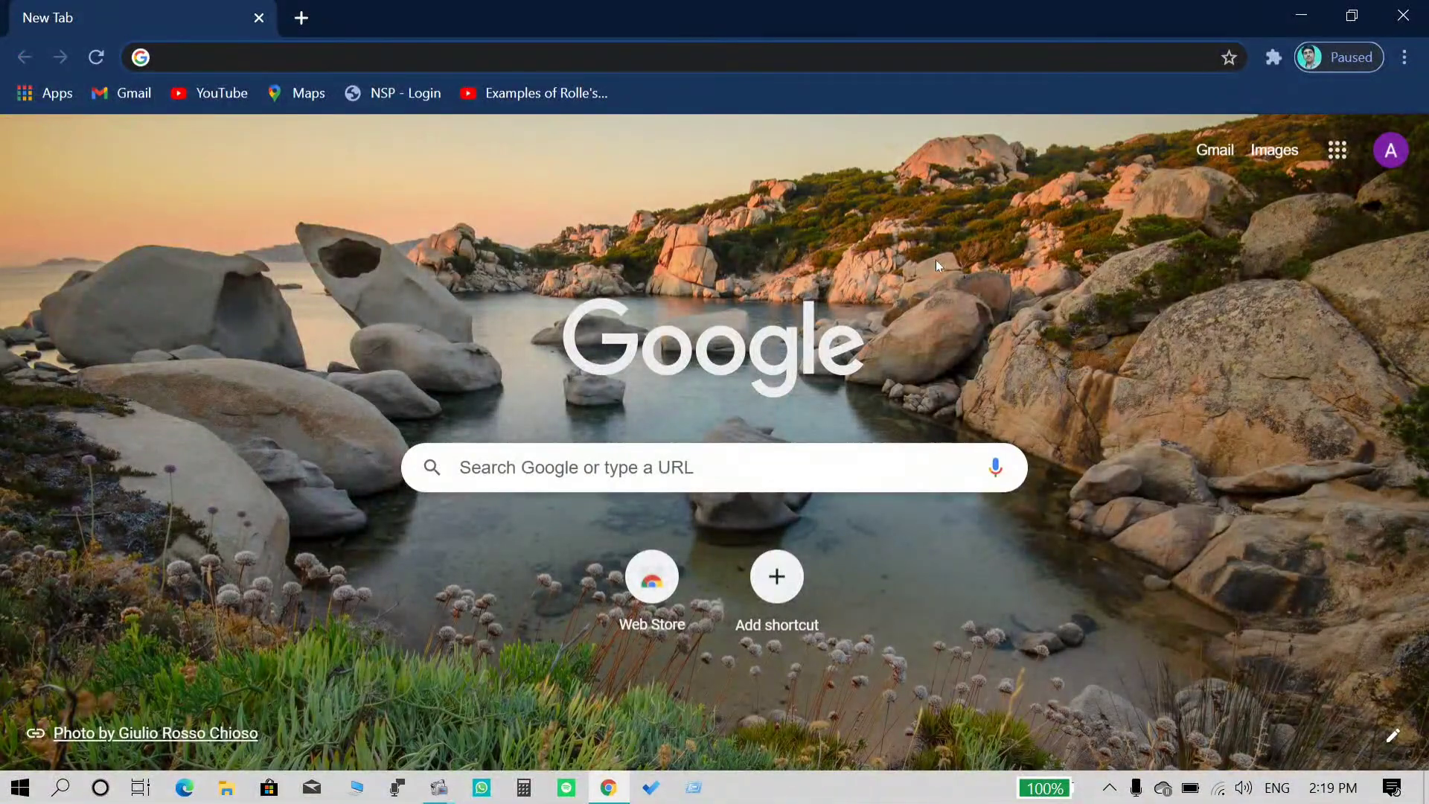
In Google Chrome, search the web for "format factory download softnic.com"
{"action": "type", "text": "format"}
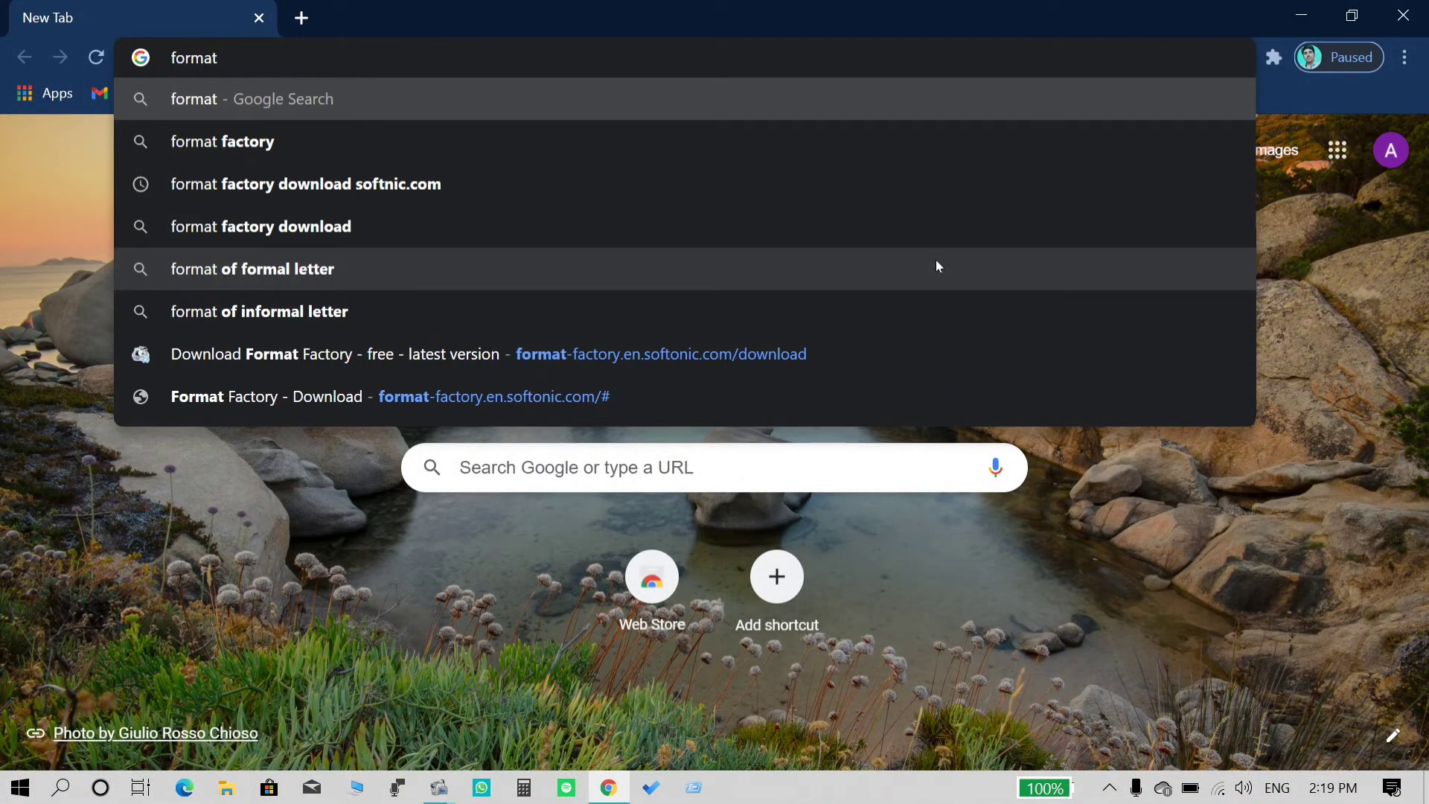
{"action": "type", "text": " factory"}
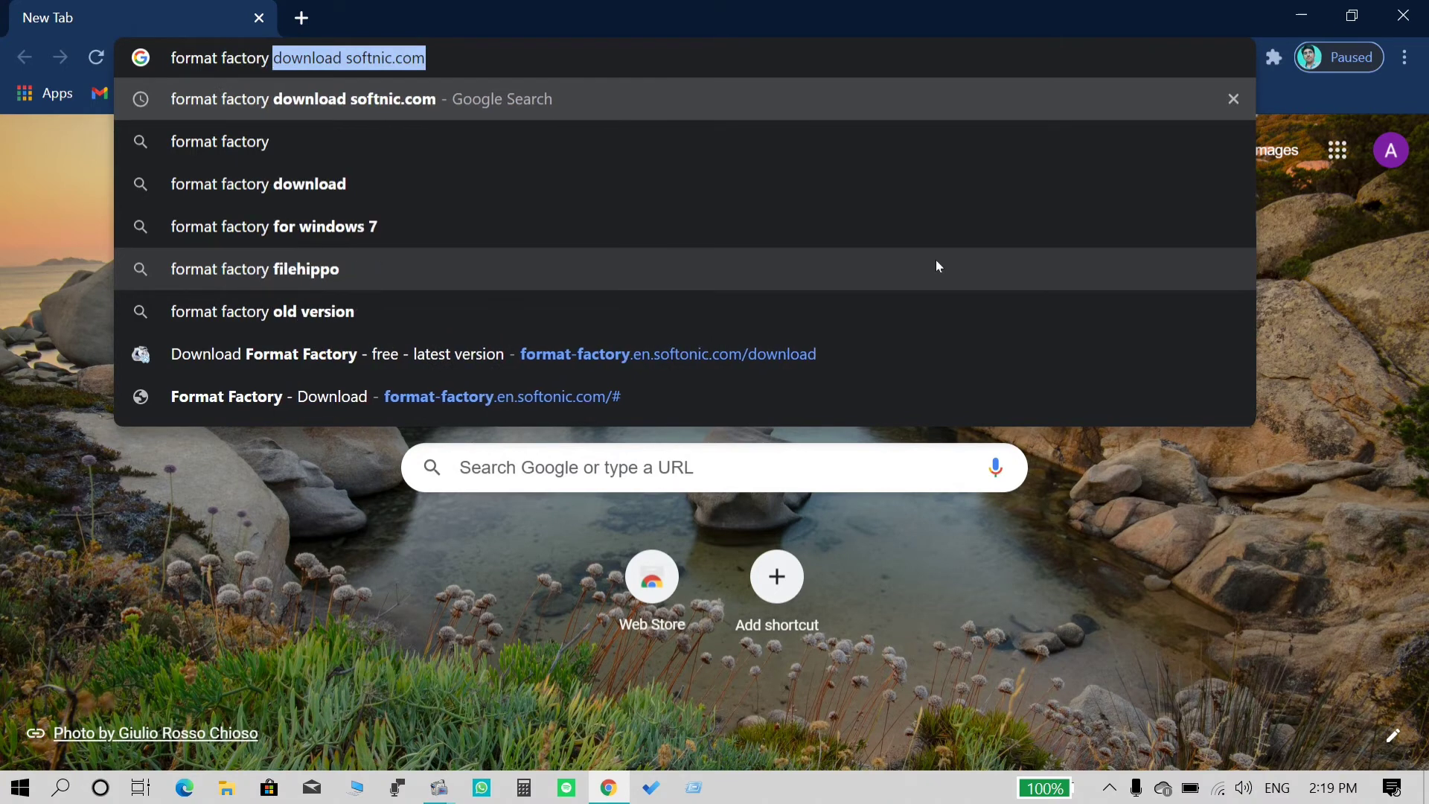
{"action": "type", "text": " downloa"}
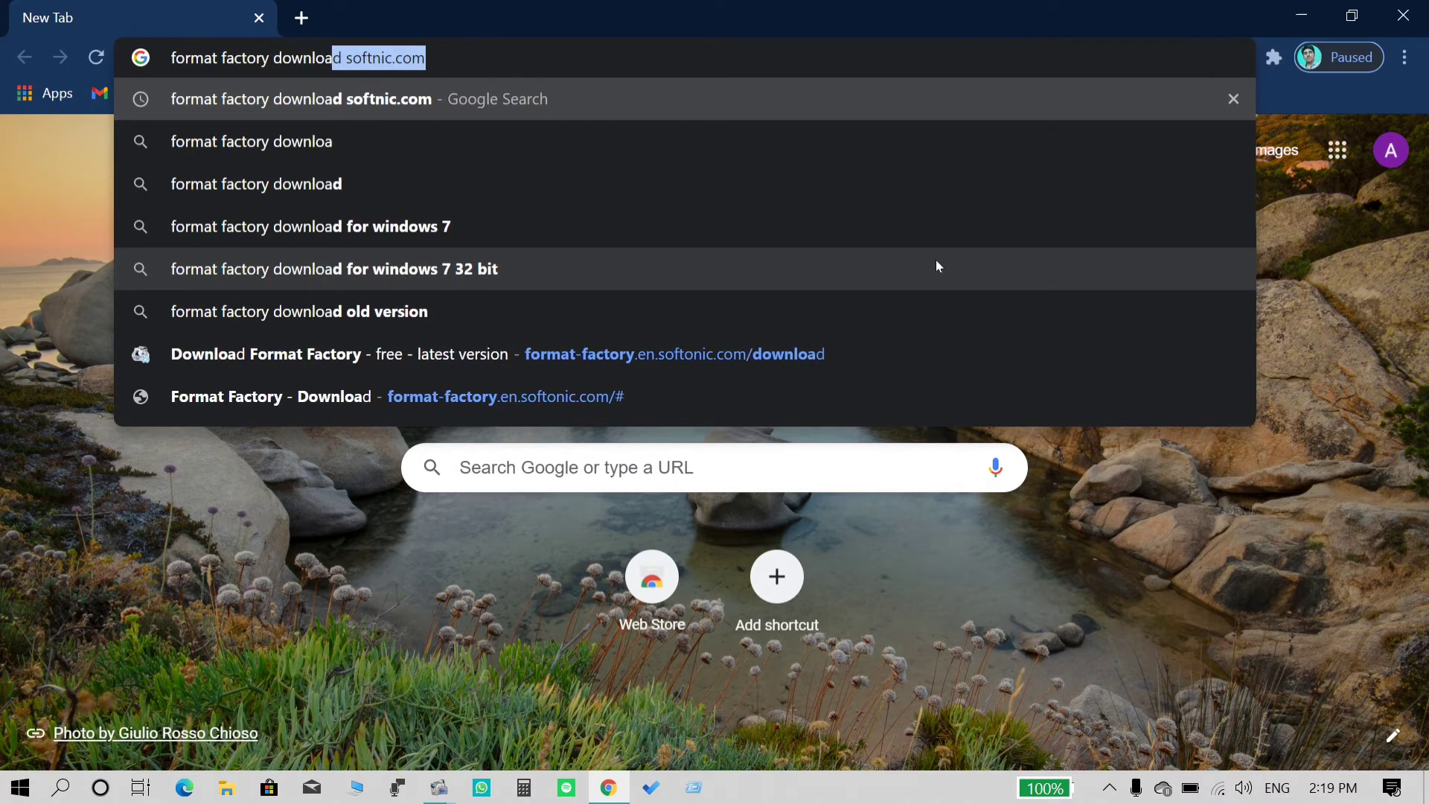
{"action": "type", "text": "d s"}
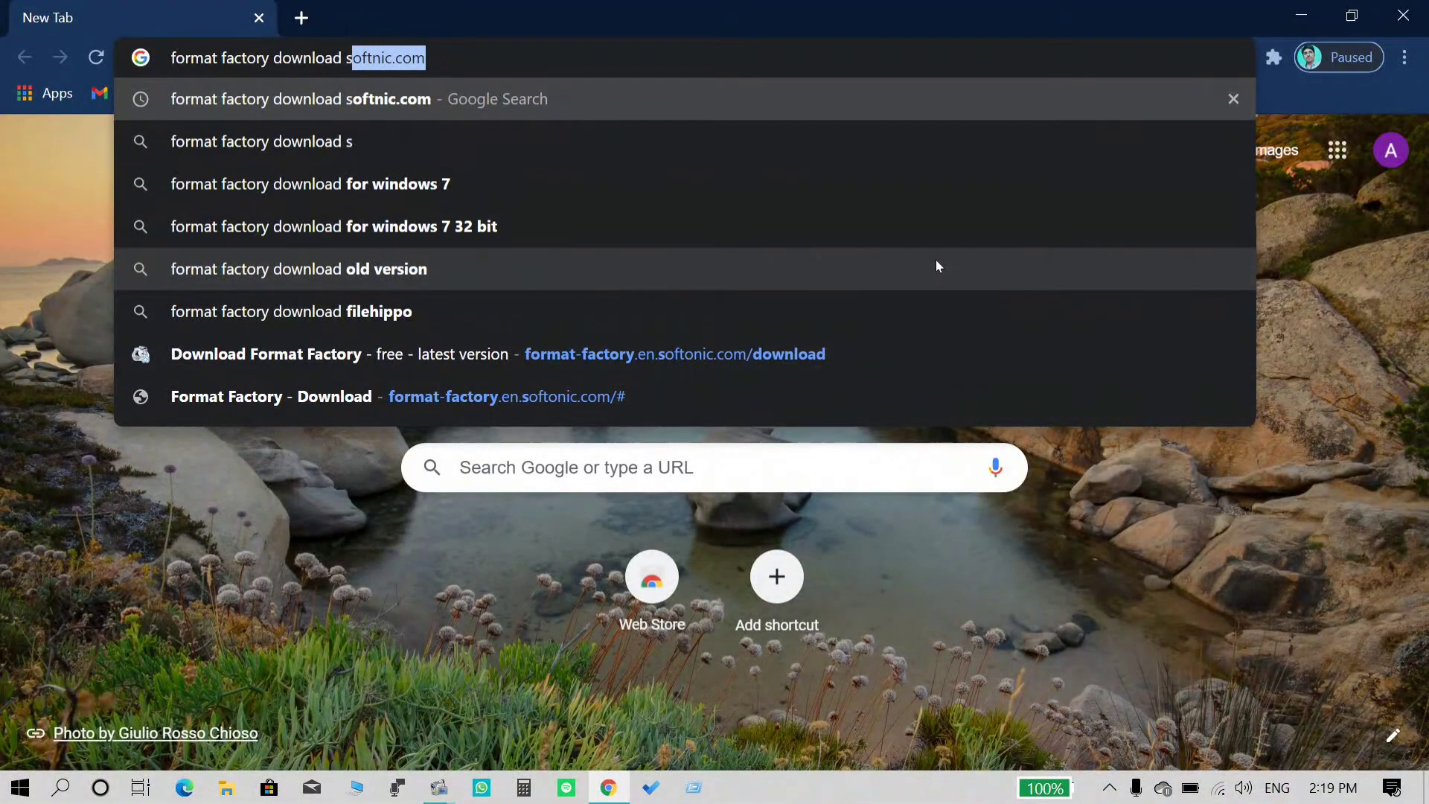
{"action": "type", "text": "oftnic.com"}
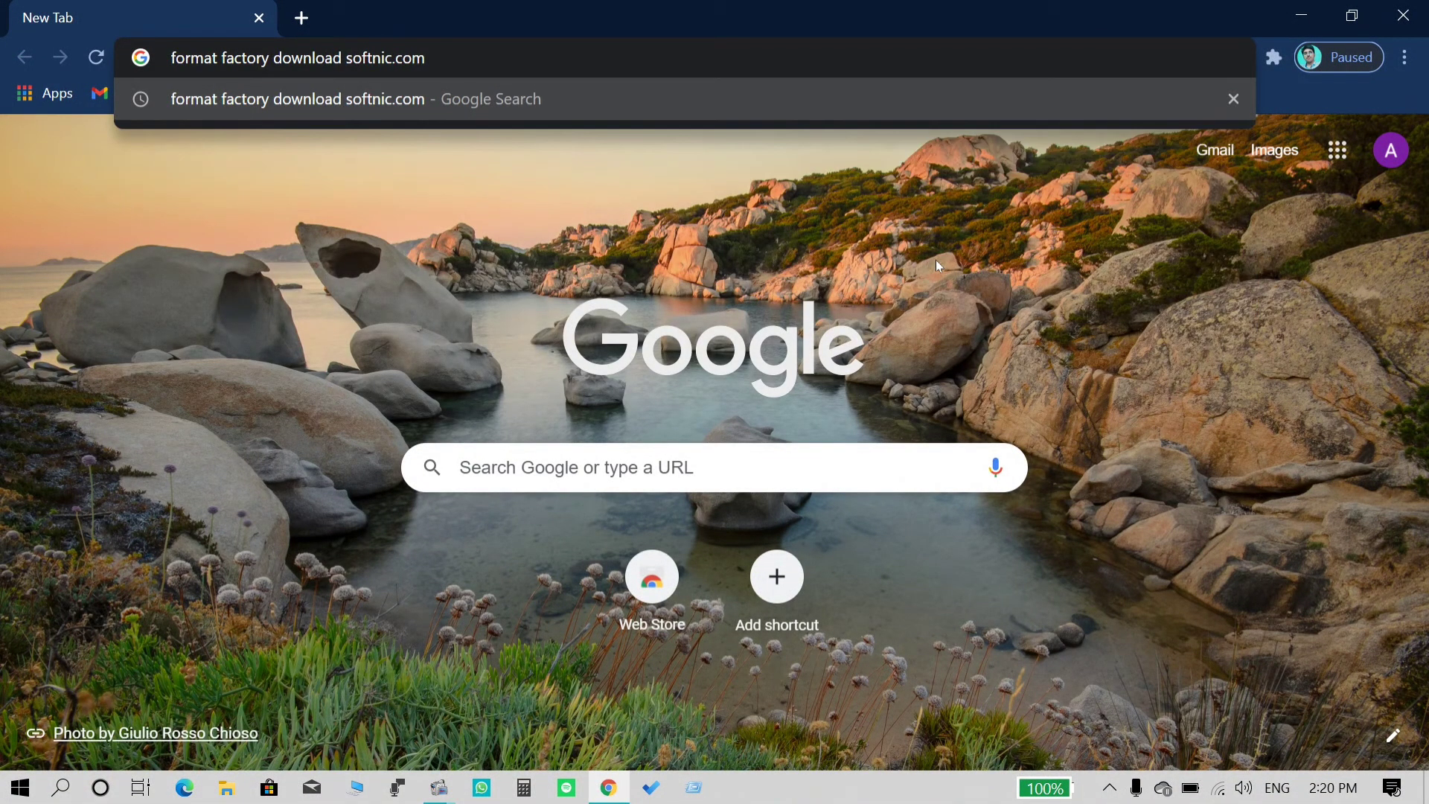
{"action": "key", "text": "Return"}
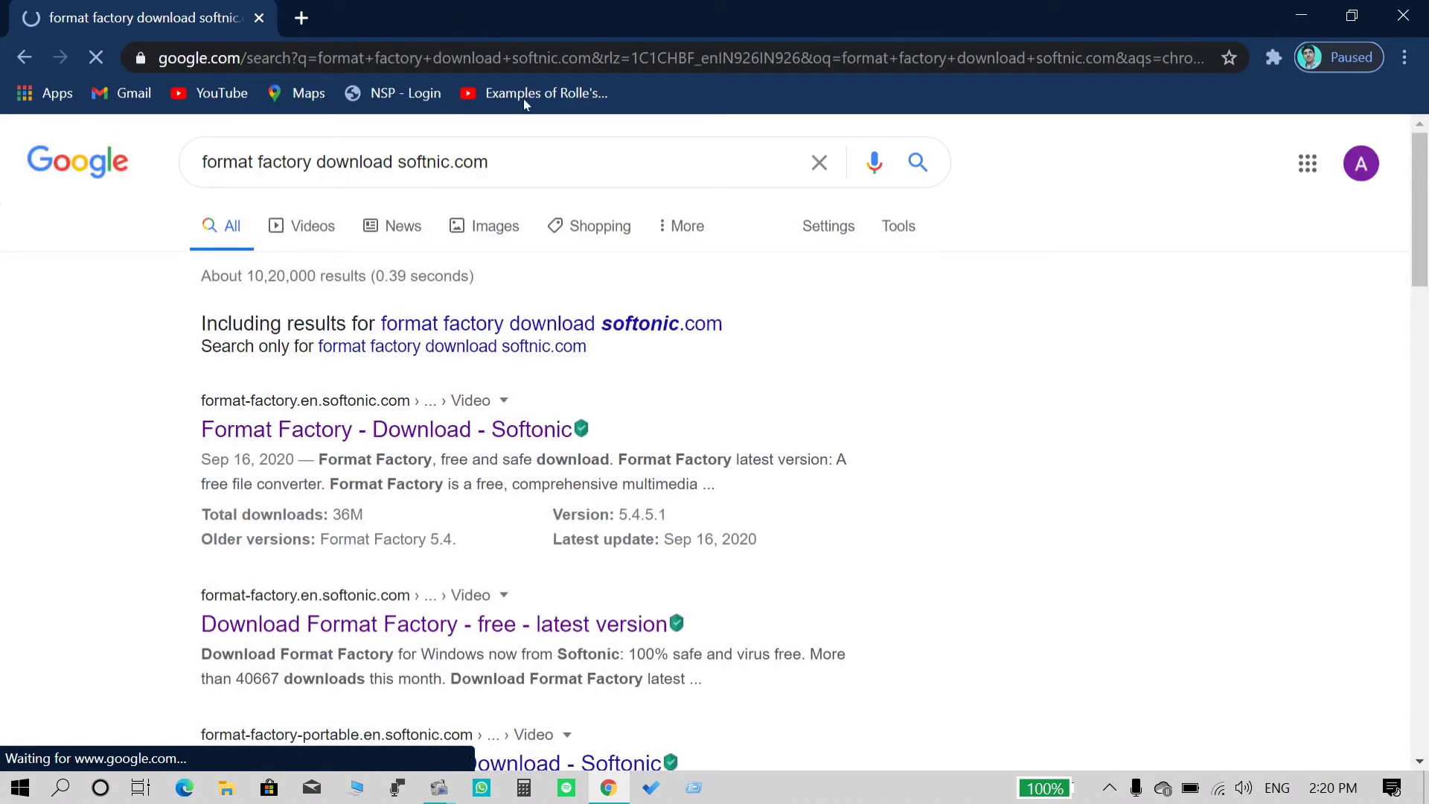
Open the Softonic page for Format Factory and follow its free Windows download to the developer's site
{"action": "left_click", "coordinate": [296, 438]}
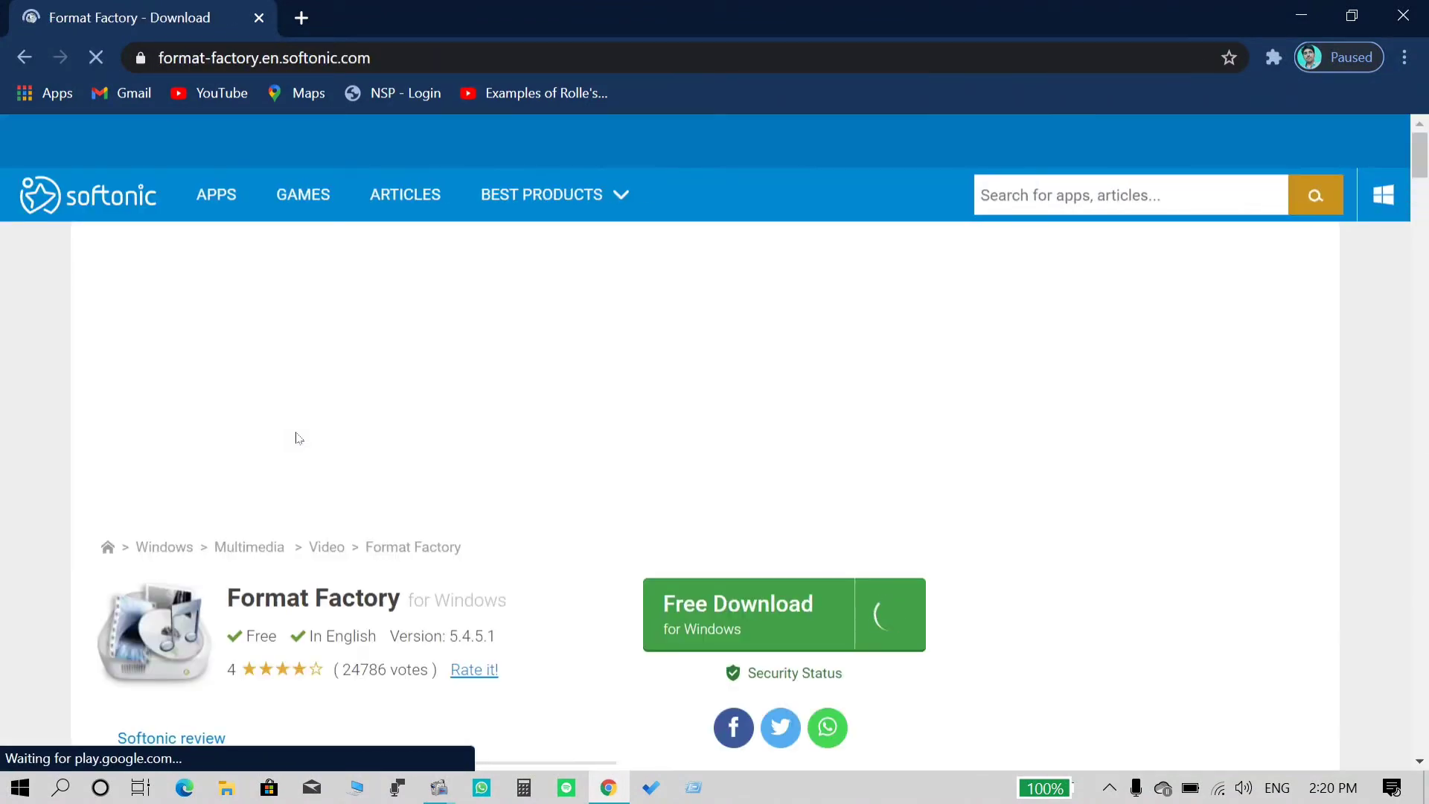
{"action": "scroll", "coordinate": [296, 438], "scroll_direction": "down", "scroll_amount": 3}
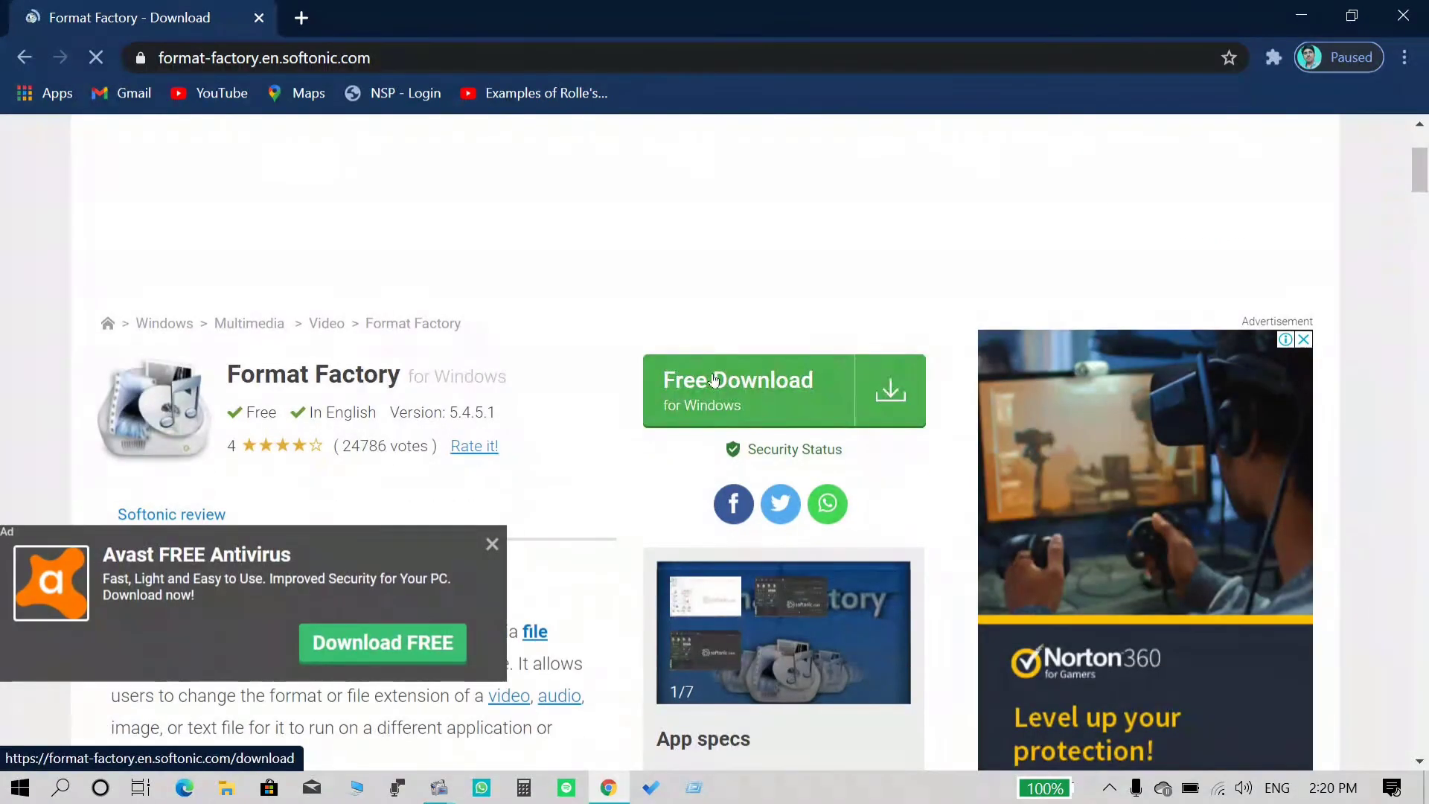
{"action": "left_click", "coordinate": [714, 380]}
{"action": "left_click", "coordinate": [713, 380]}
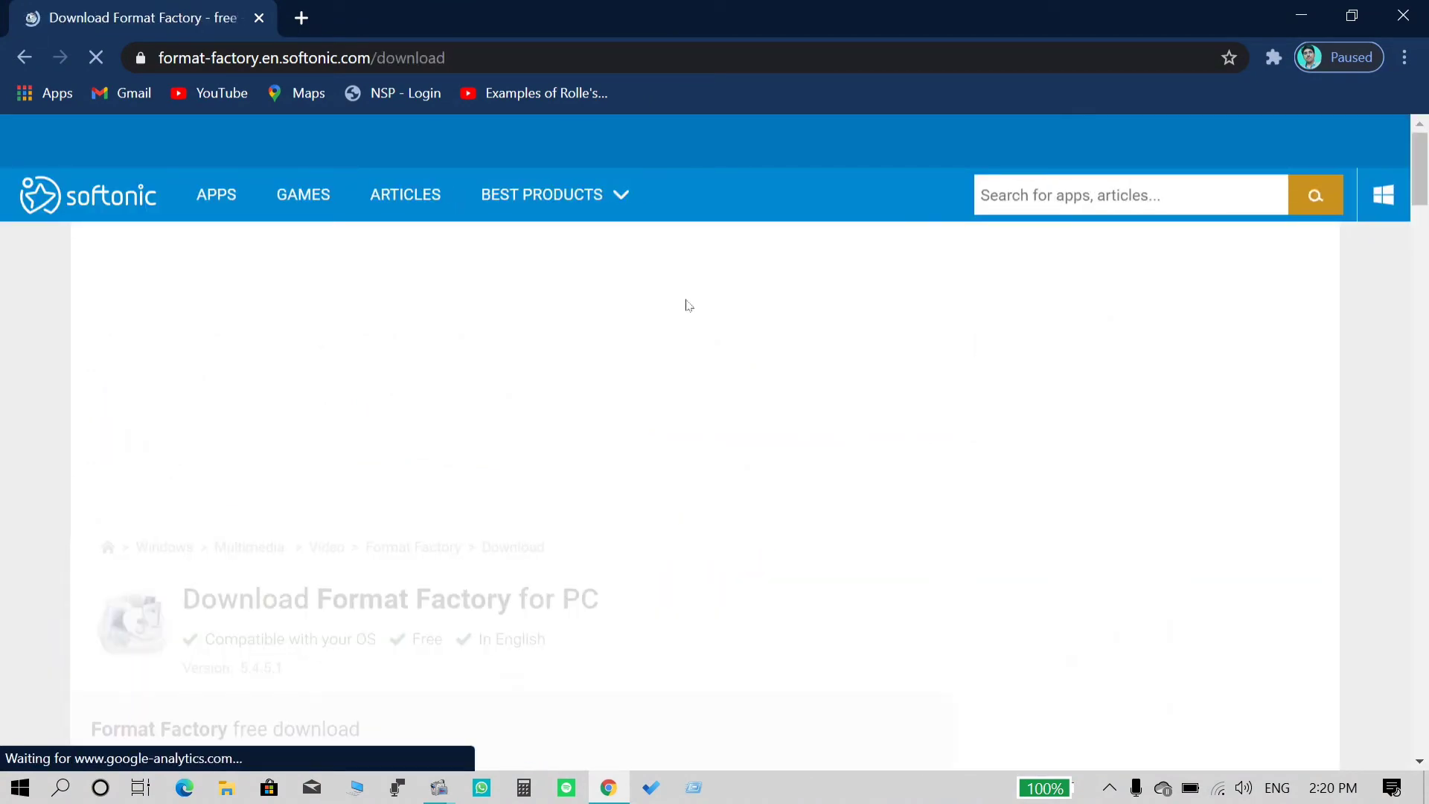
{"action": "scroll", "coordinate": [688, 305], "scroll_direction": "down", "scroll_amount": 5}
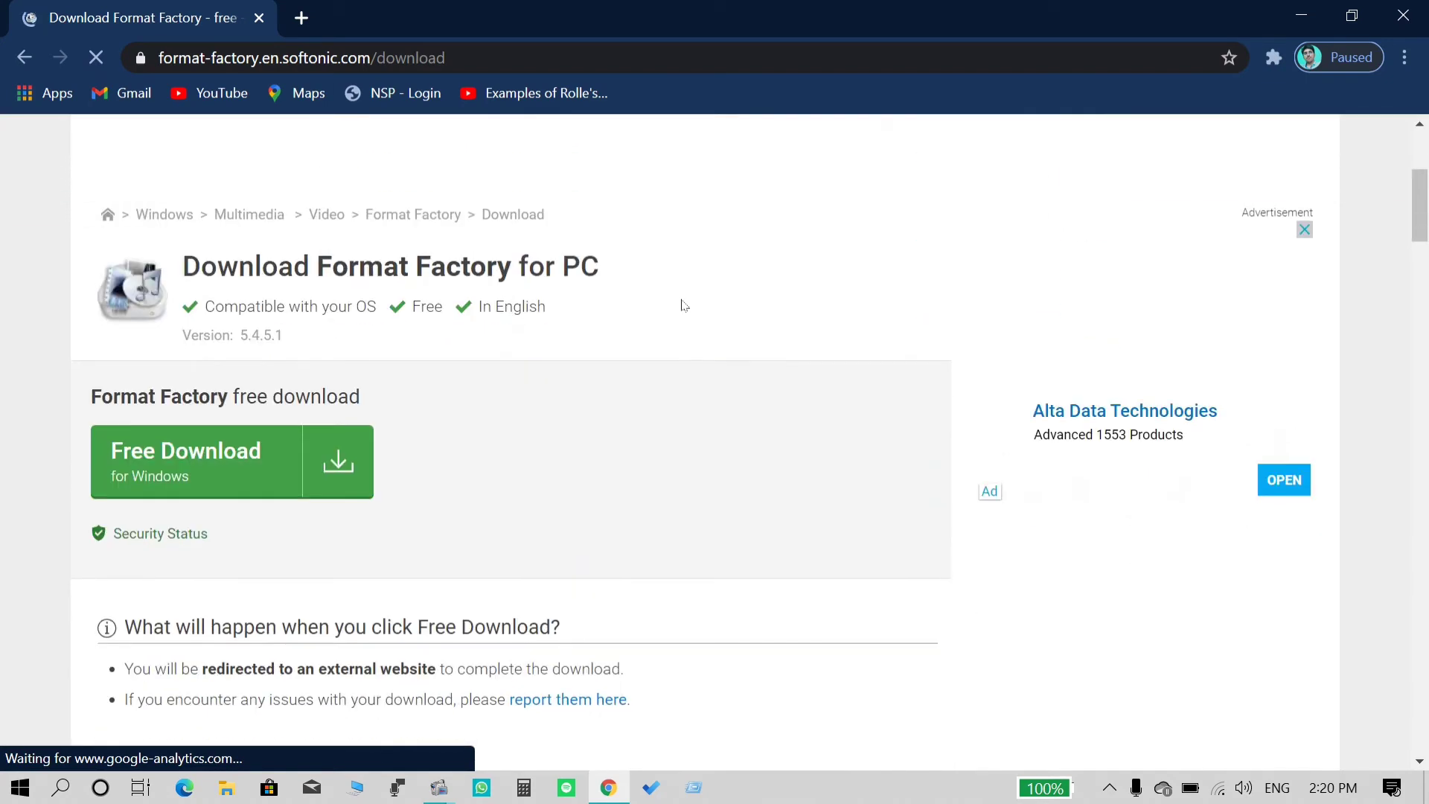
{"action": "left_click", "coordinate": [266, 463]}
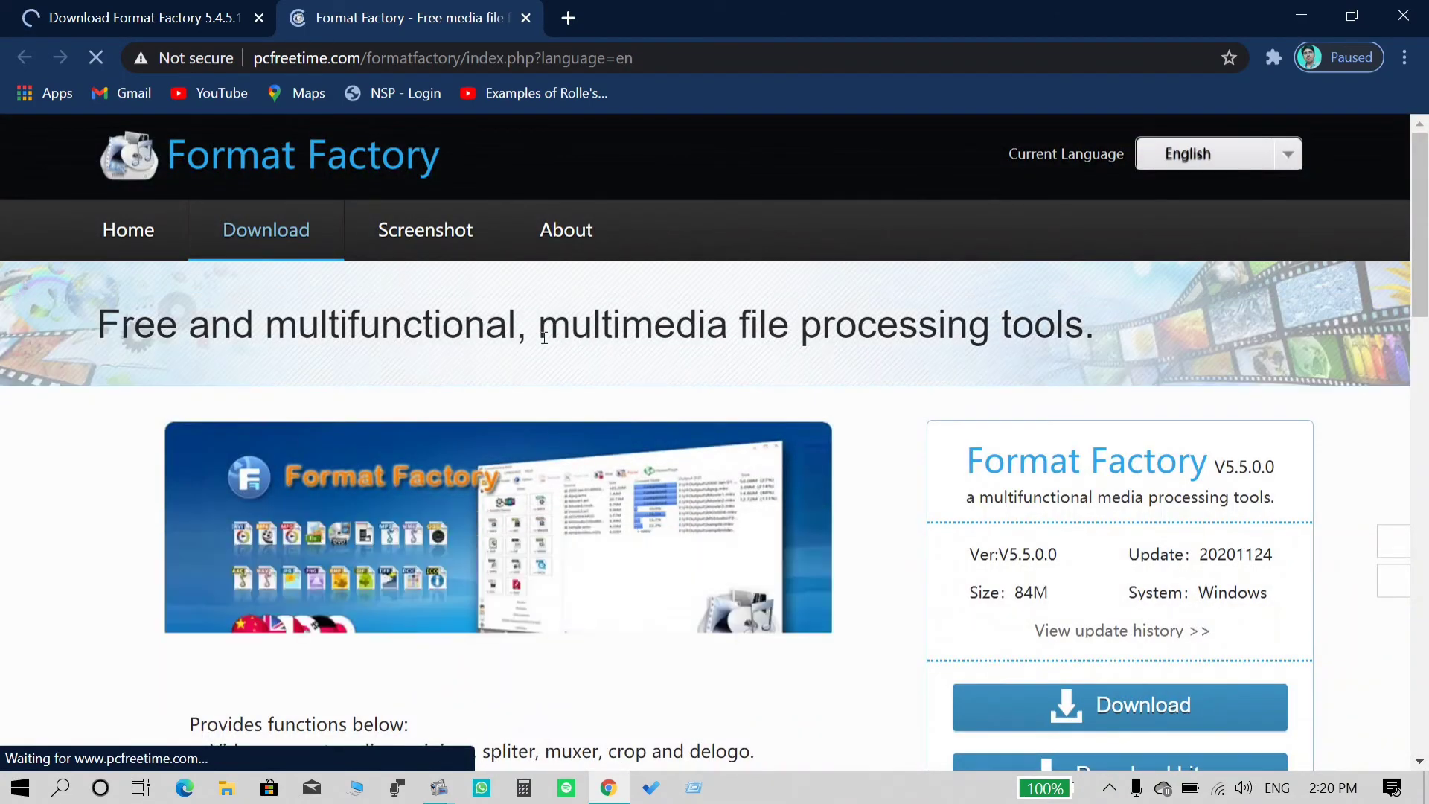
Download the full Format Factory V5.5.0.0 installer, FFSetup5.5.0.0.exe, and set it to open when the download finishes
{"action": "scroll", "coordinate": [869, 431], "scroll_direction": "down", "scroll_amount": 2}
{"action": "scroll", "coordinate": [868, 431], "scroll_direction": "down", "scroll_amount": 3}
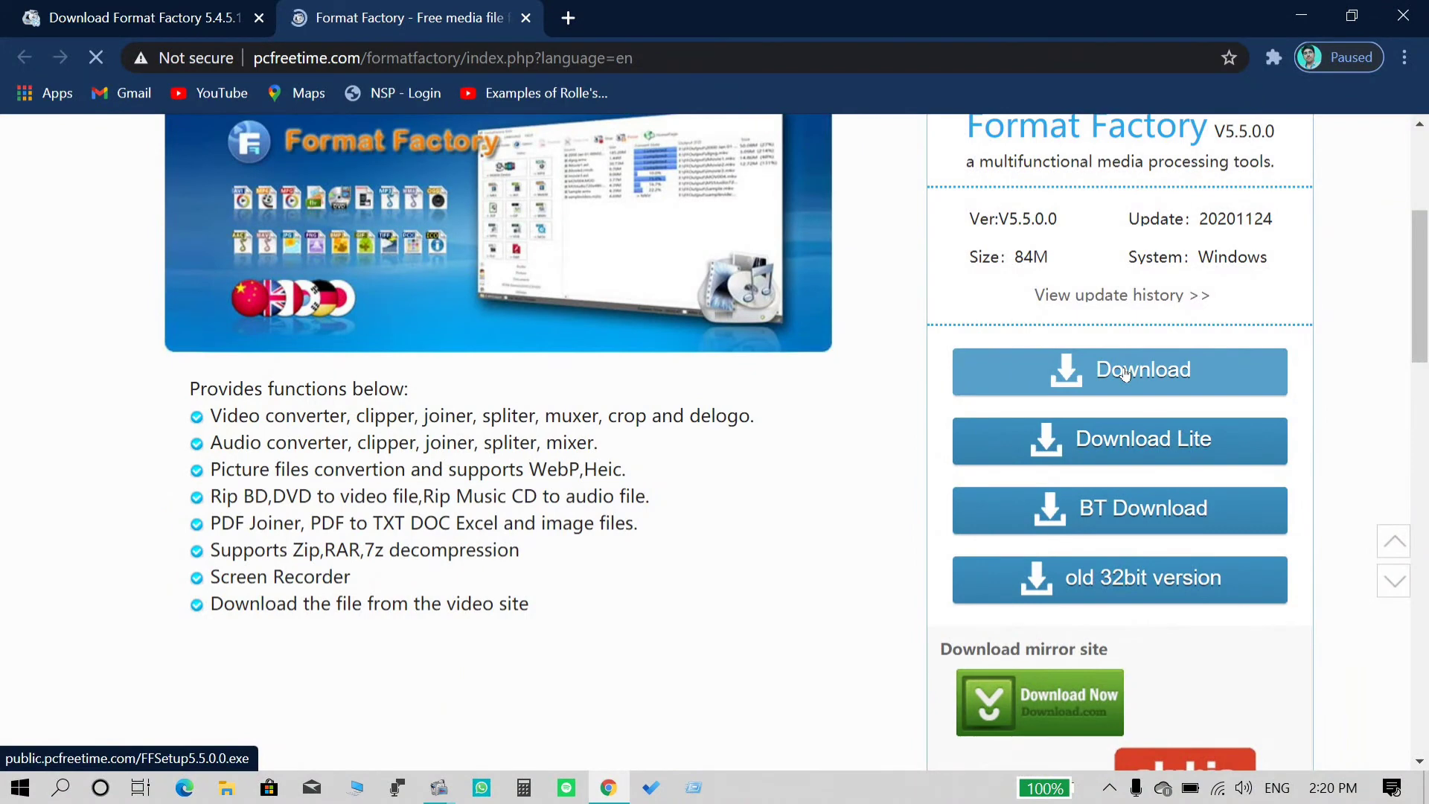
{"action": "left_click", "coordinate": [1125, 374]}
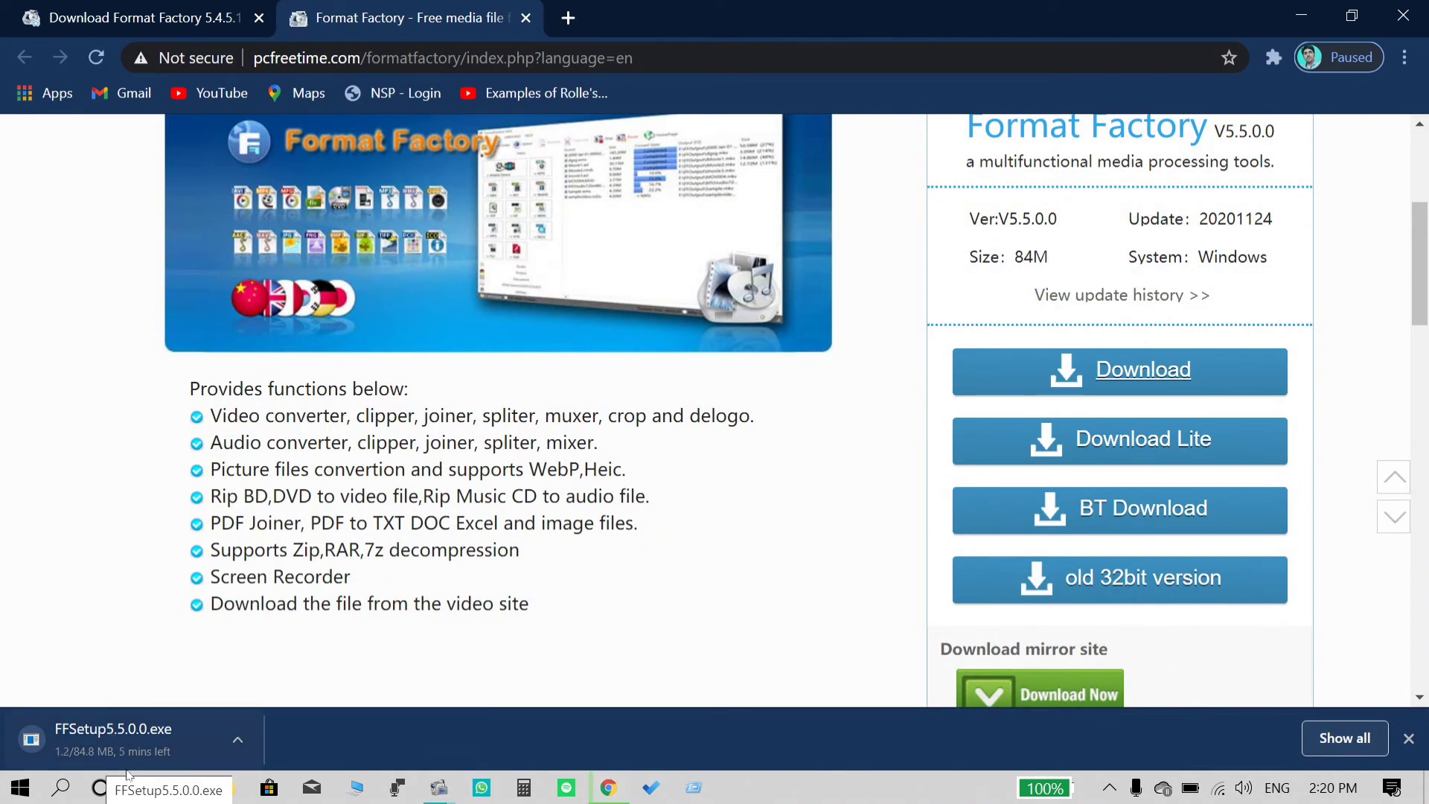
{"action": "left_click", "coordinate": [127, 735]}
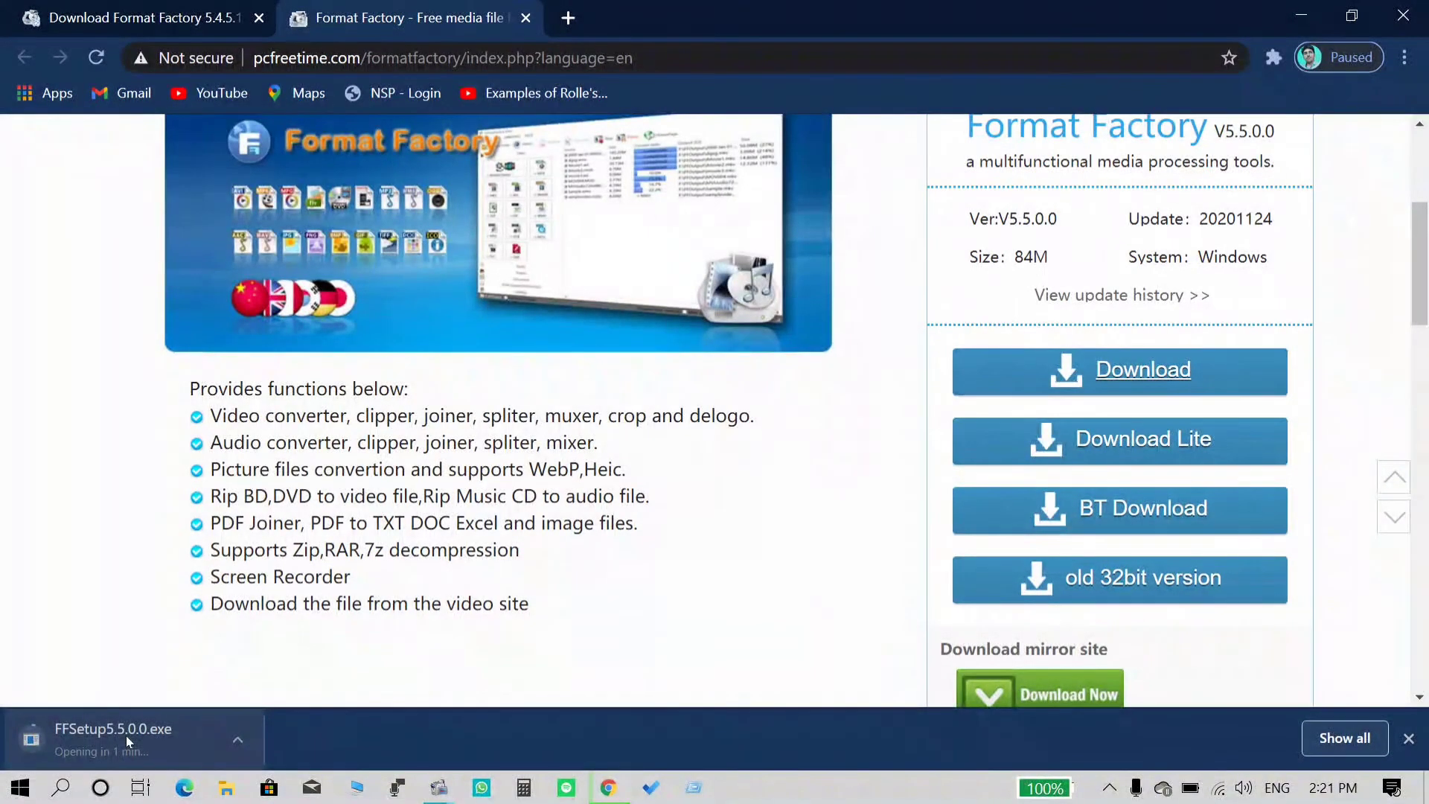
{"action": "scroll", "coordinate": [530, 461], "scroll_direction": "up", "scroll_amount": 4}
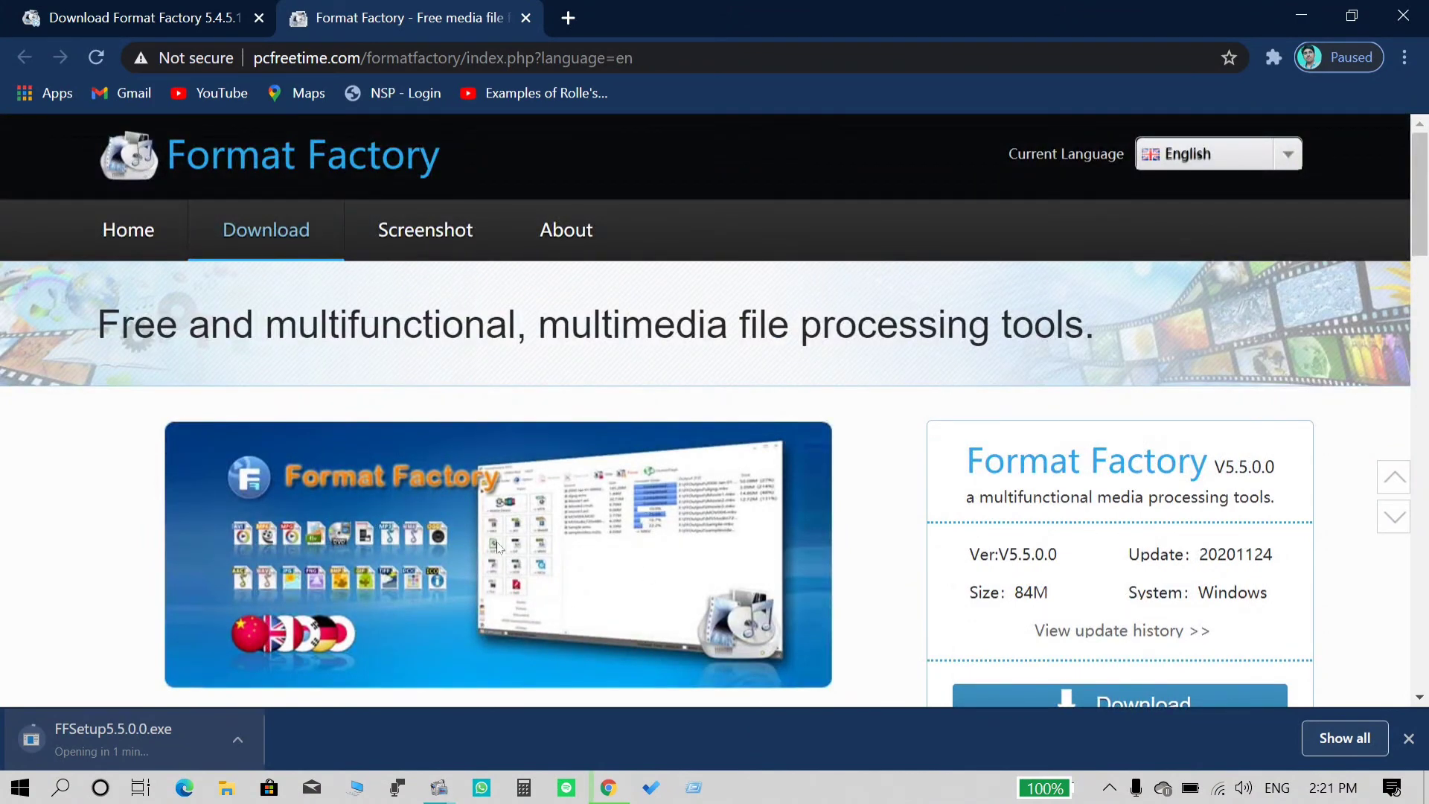
{"action": "mouse_move", "coordinate": [439, 785]}
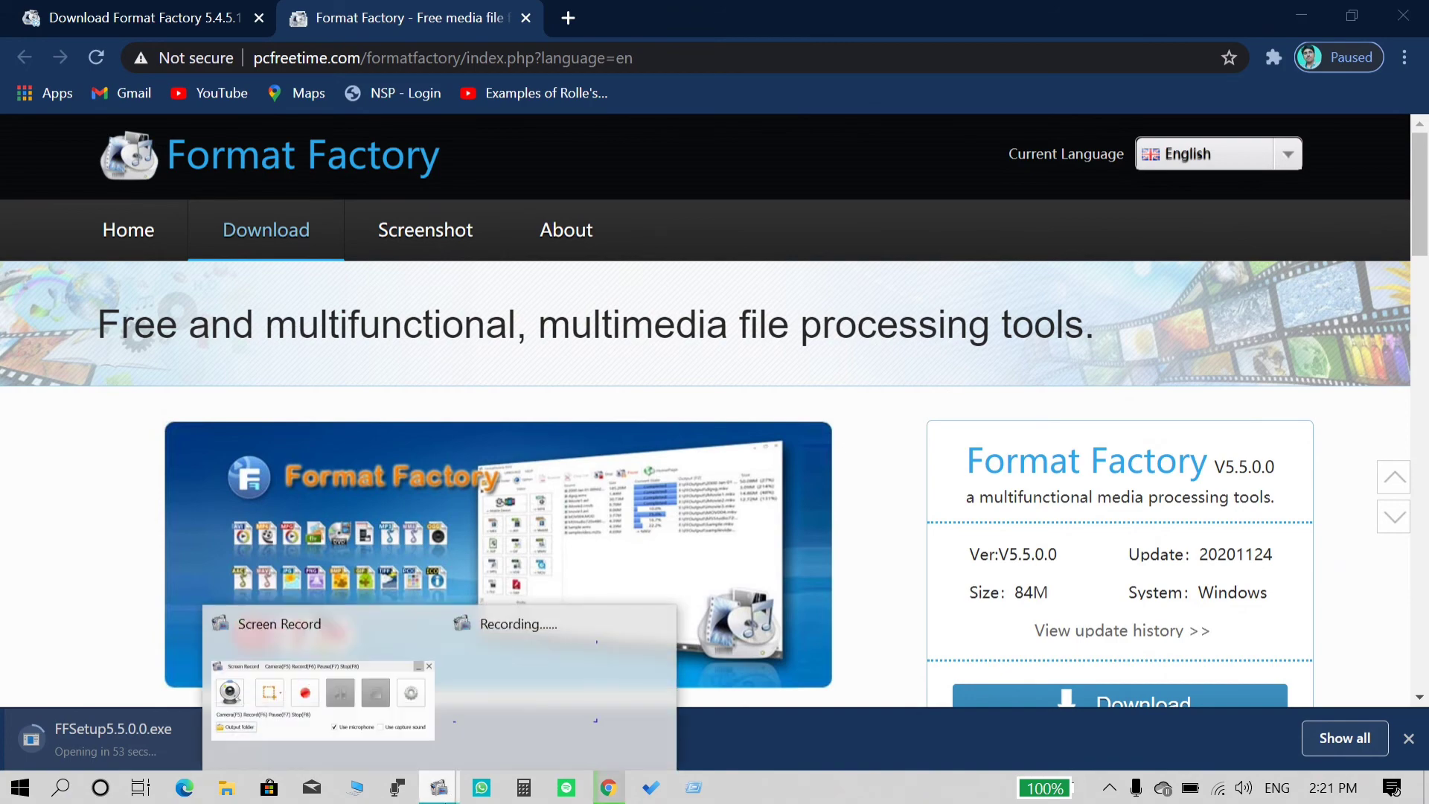
{"action": "left_click", "coordinate": [388, 704]}
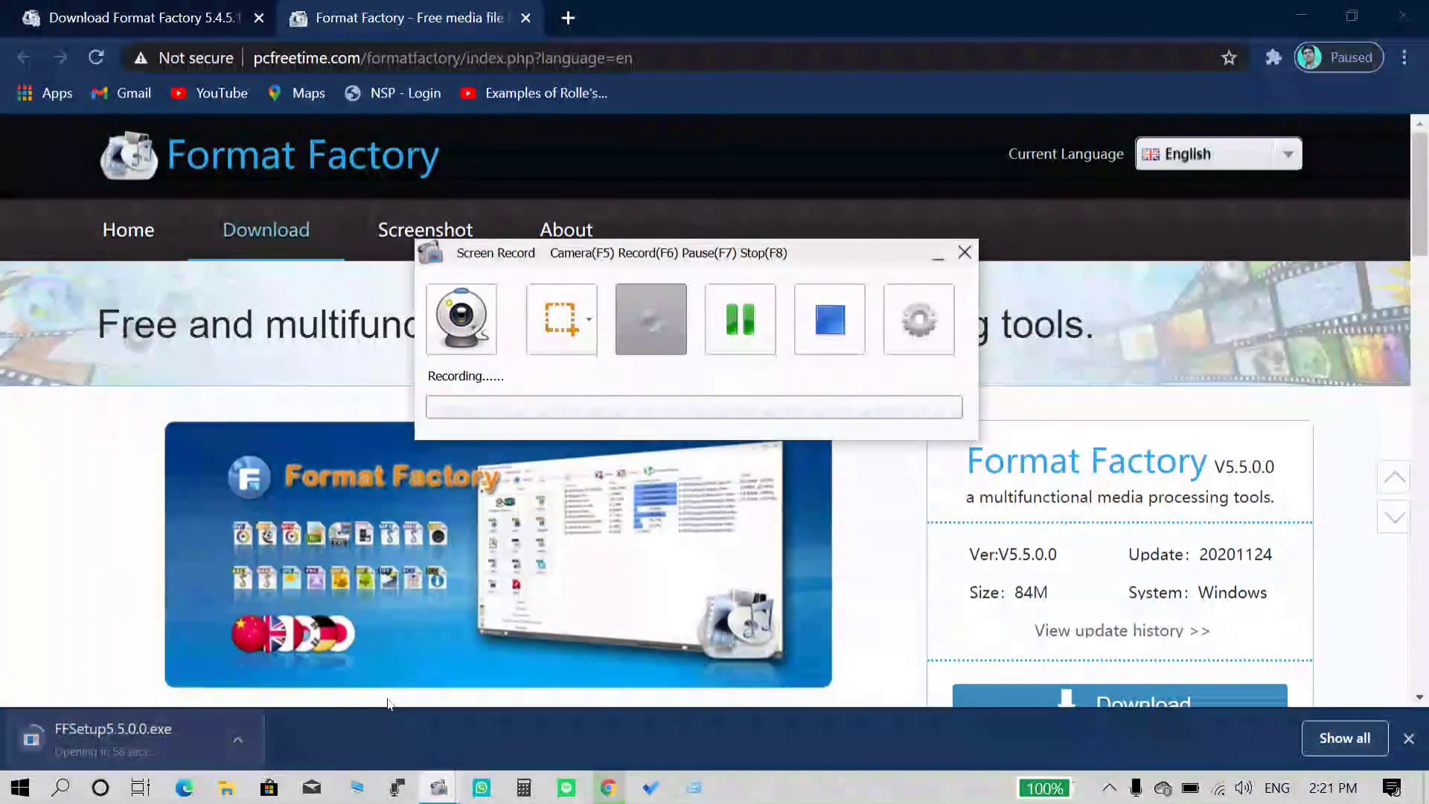